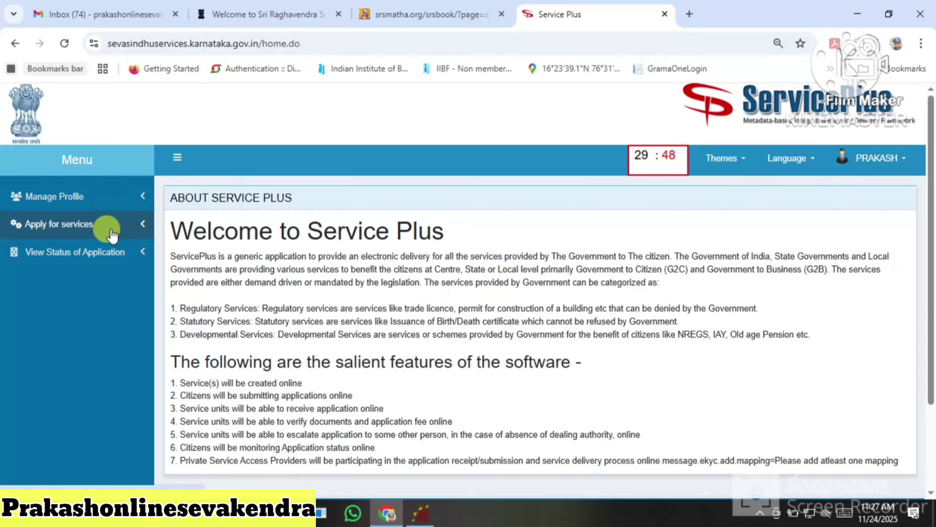
- Search all available services for UDYG and open the Udyogini Scheme application form
click(94, 229)
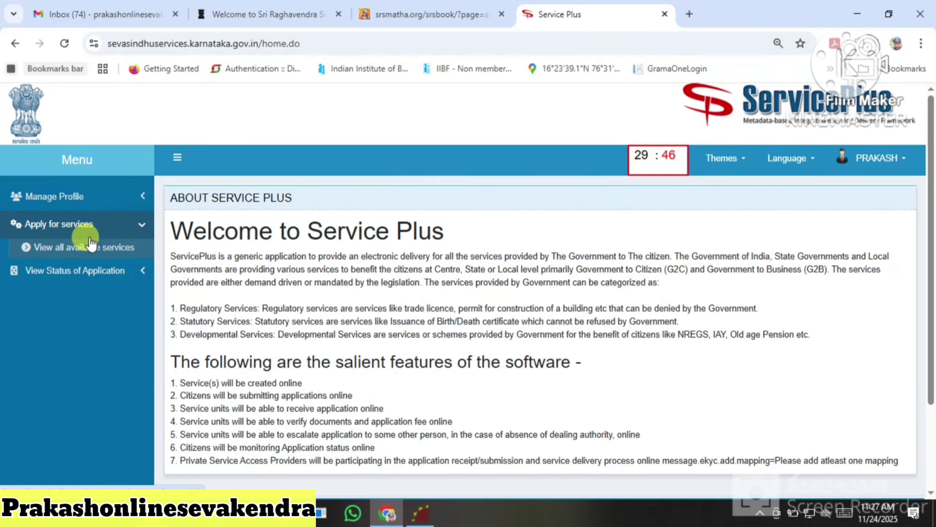
click(82, 252)
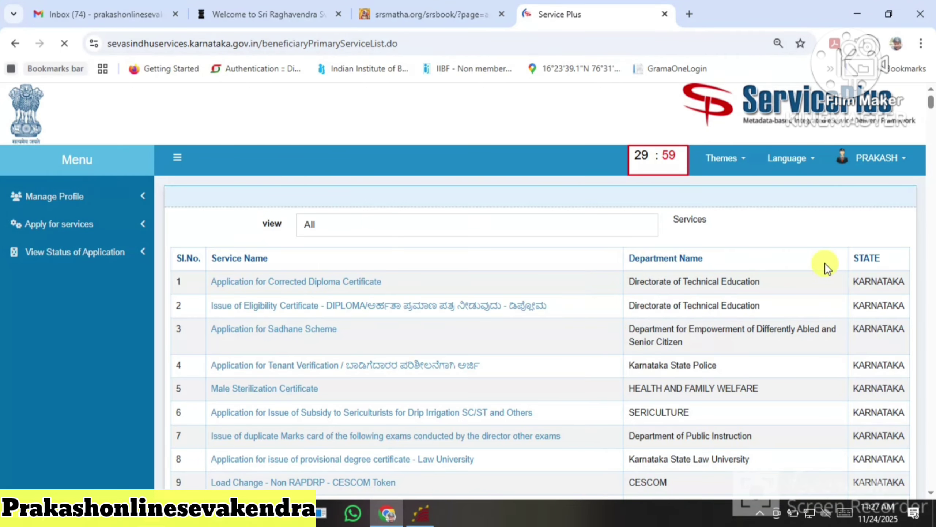
click(826, 264)
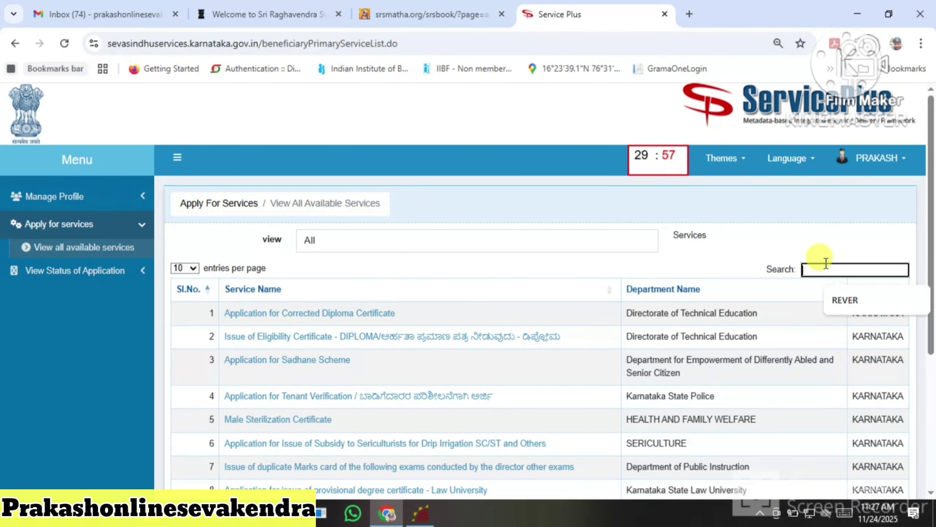
text(UDY)
text(G)
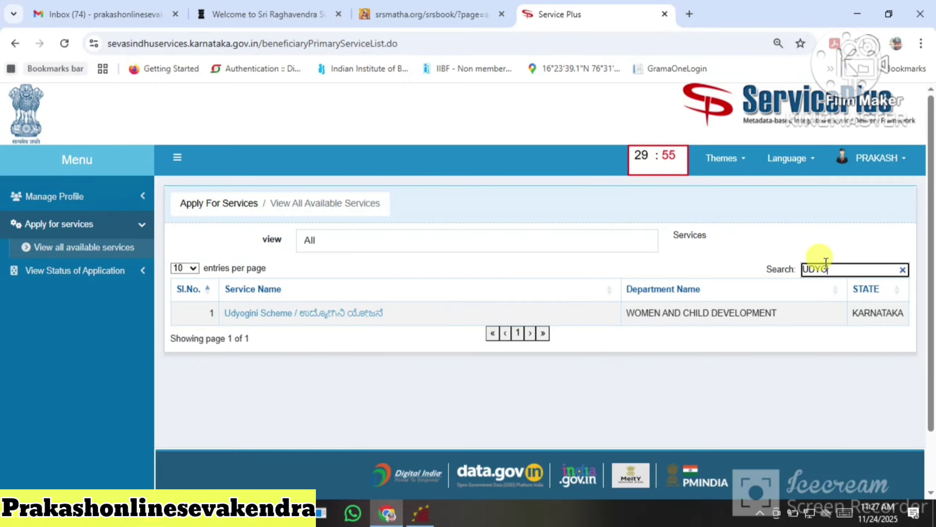
click(296, 316)
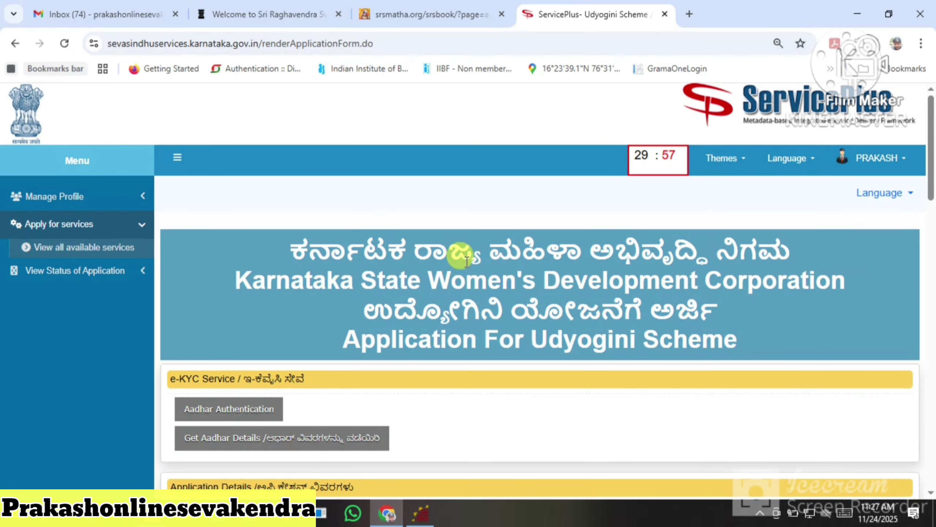
scroll(601, 289, down, 2)
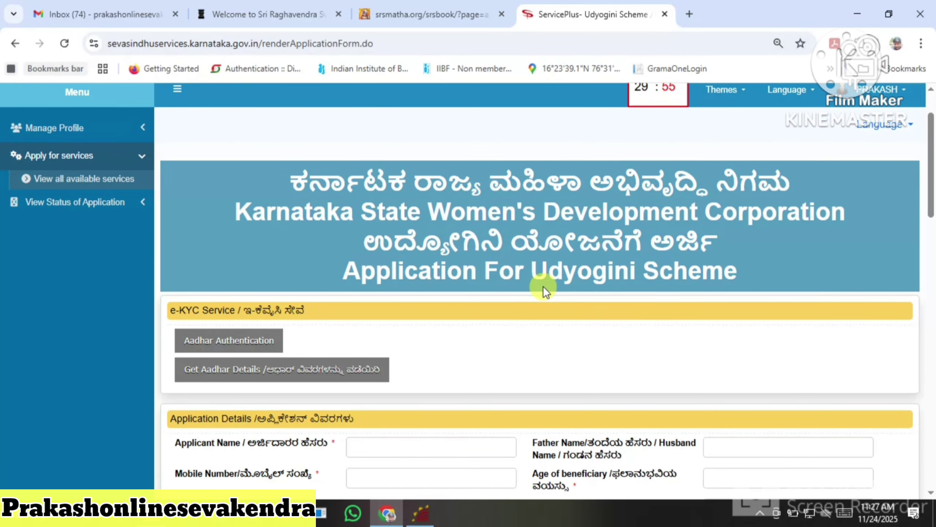
scroll(541, 286, down, 2)
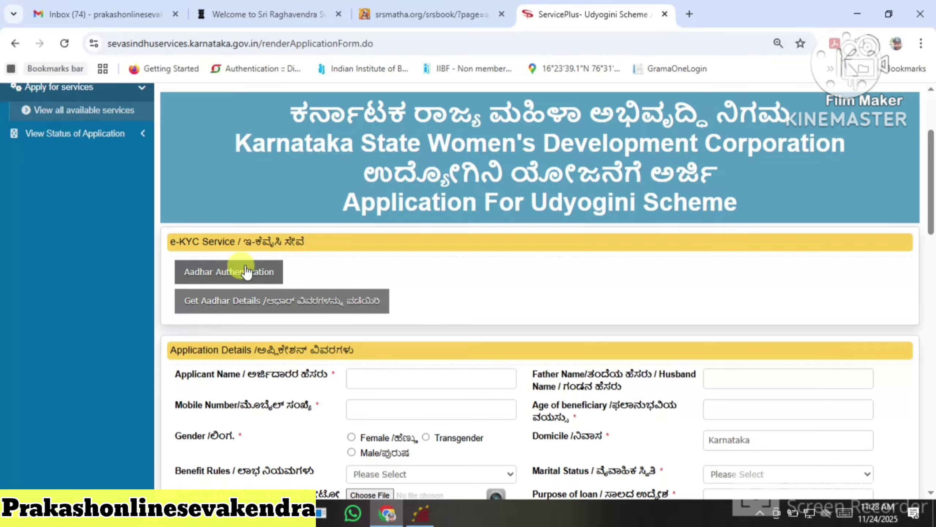
- Enter the applicant's Aadhaar number, give consent, and request an OTP
click(247, 272)
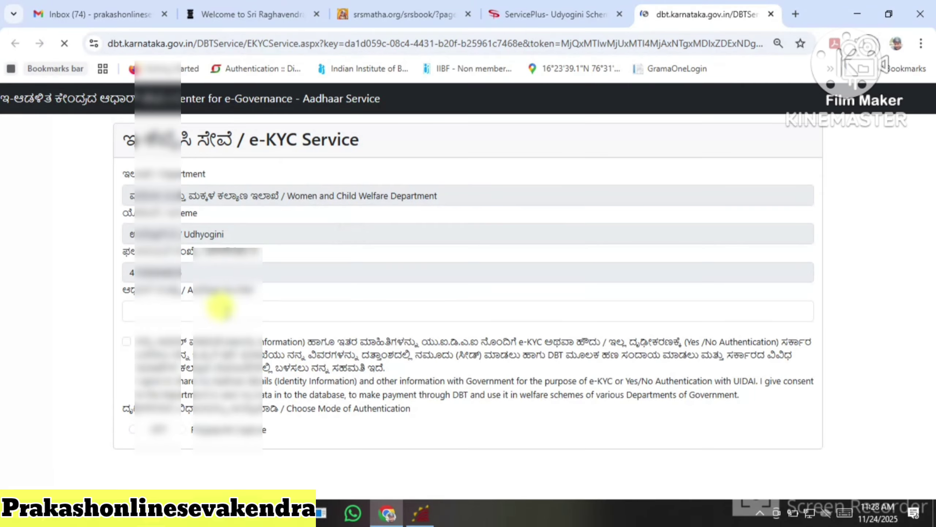
click(220, 307)
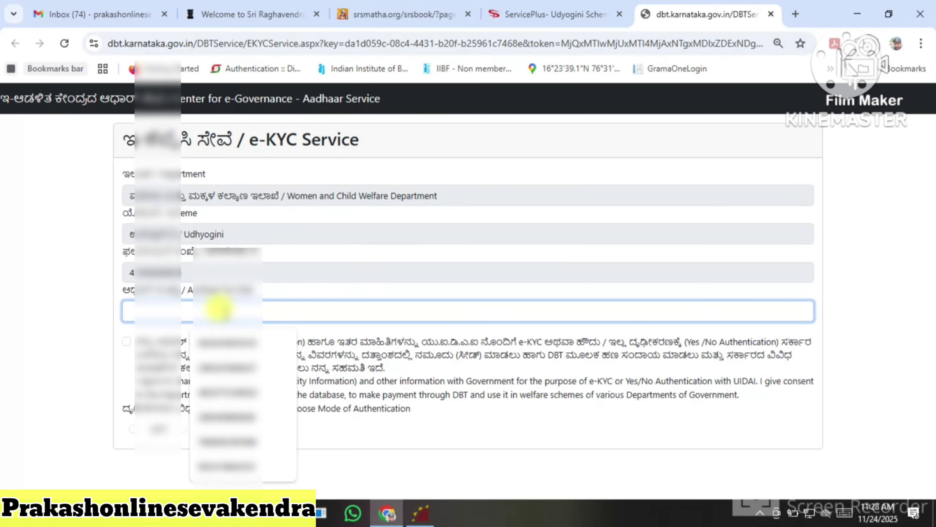
text(7***)
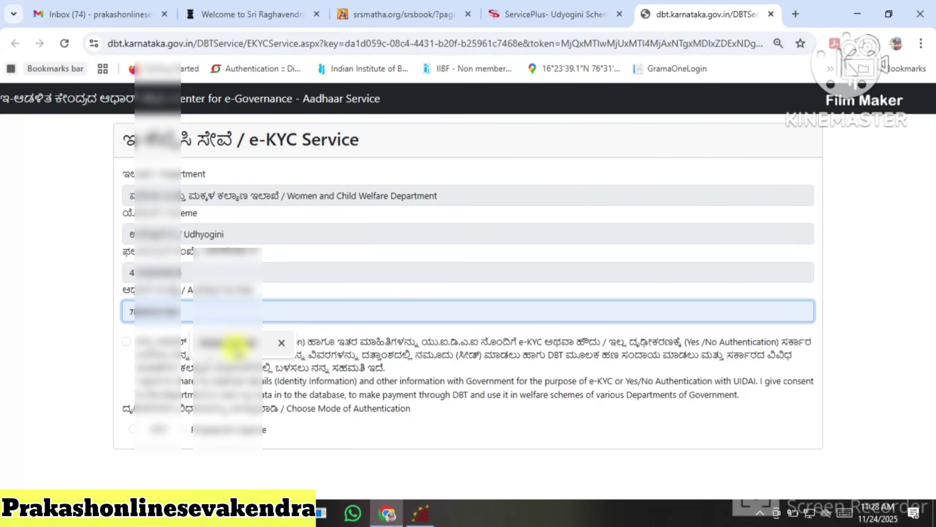
click(235, 345)
click(126, 341)
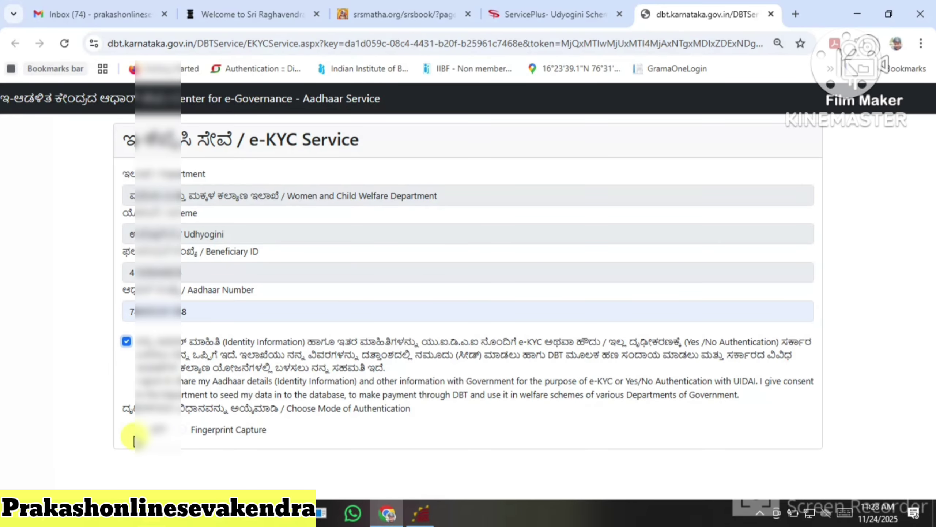
click(132, 429)
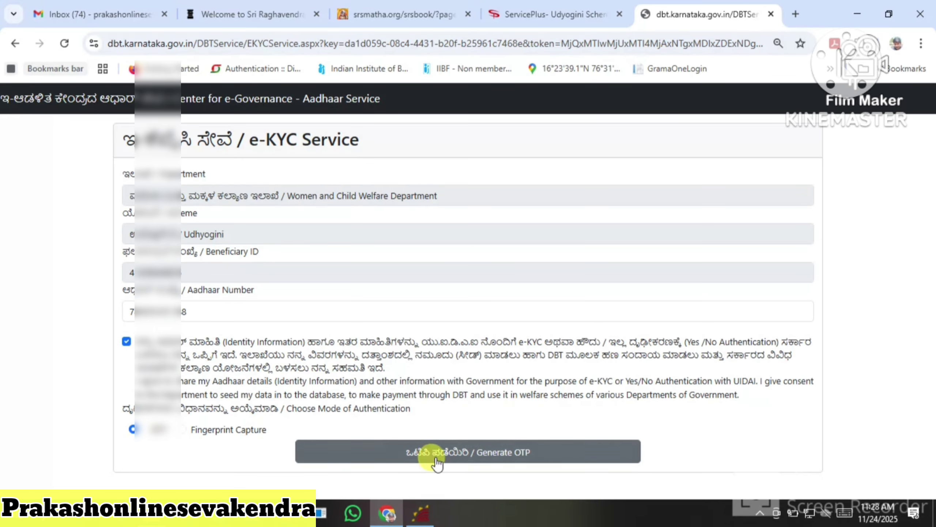
click(437, 462)
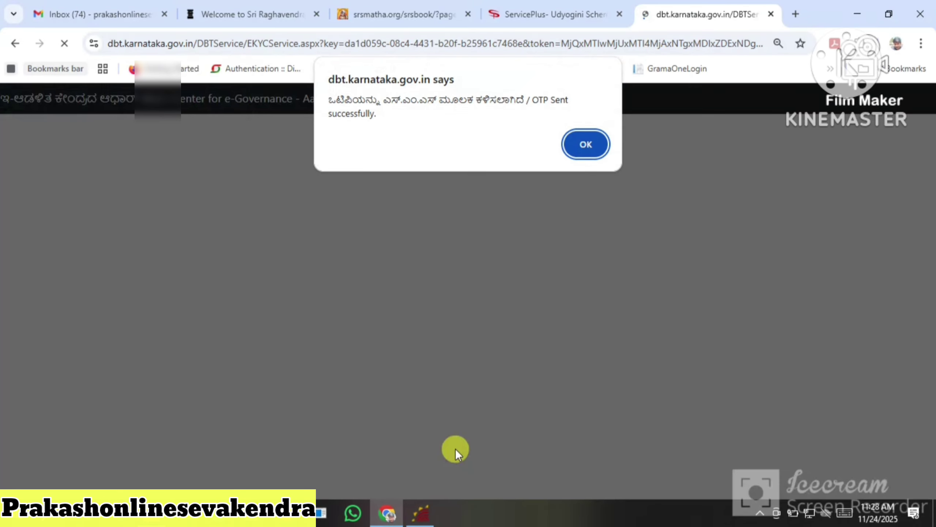
- Enter the received OTP and submit it to complete e-KYC
click(579, 148)
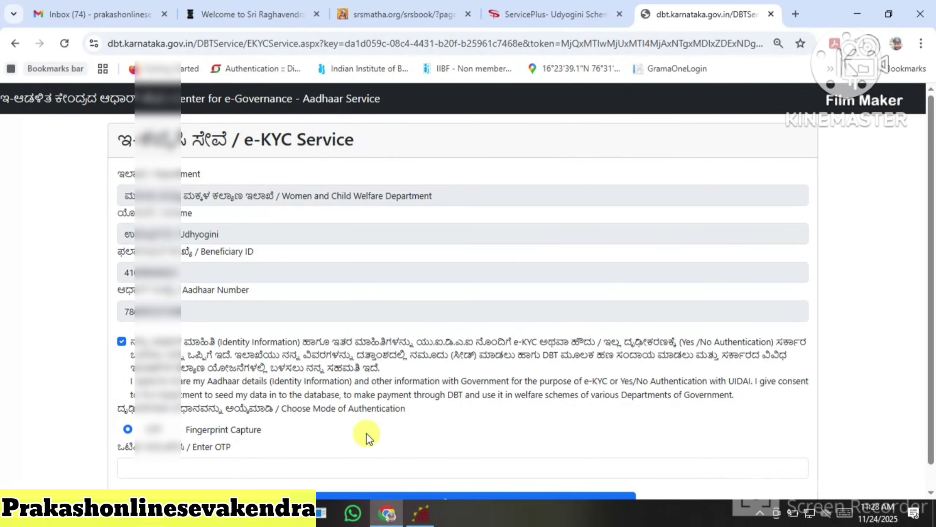
click(195, 467)
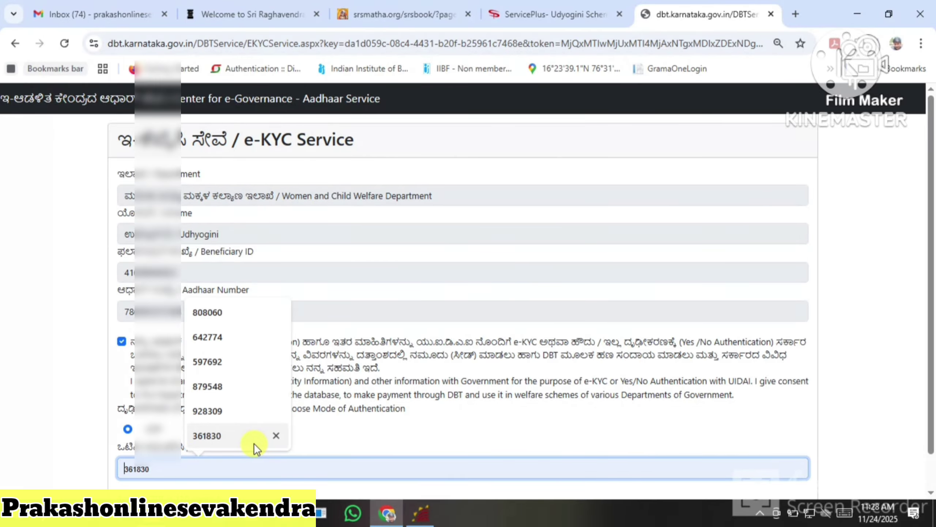
scroll(95, 457, down, 1)
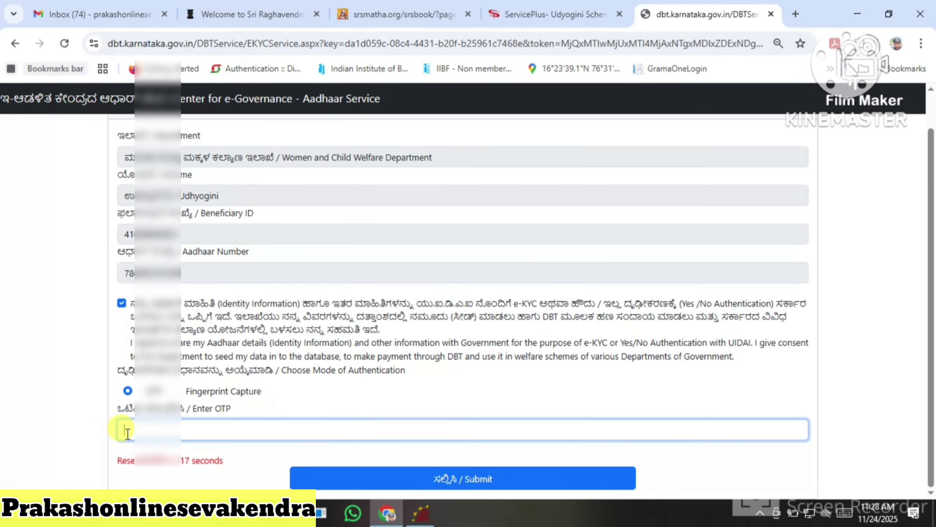
click(127, 434)
click(354, 477)
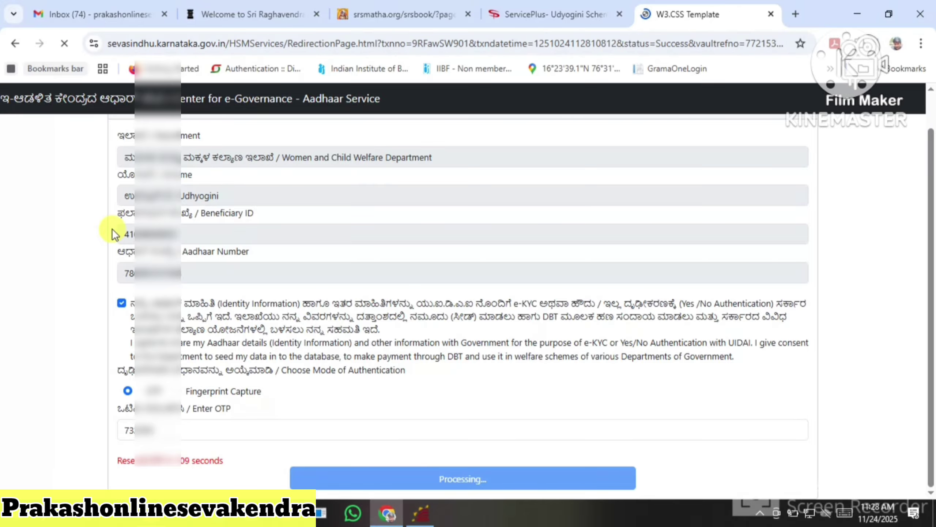
- Back on the form, fetch the Aadhaar details and enter the father's name and mobile number
click(350, 233)
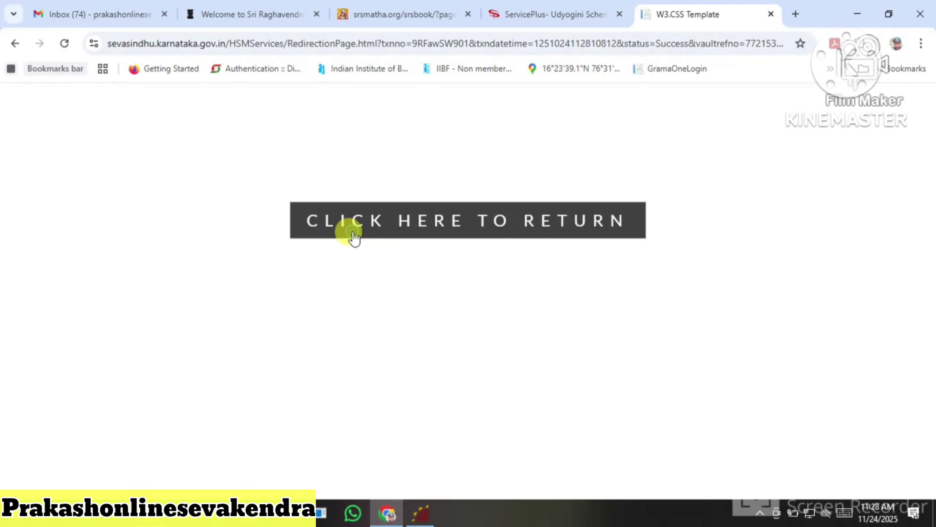
scroll(300, 314, down, 4)
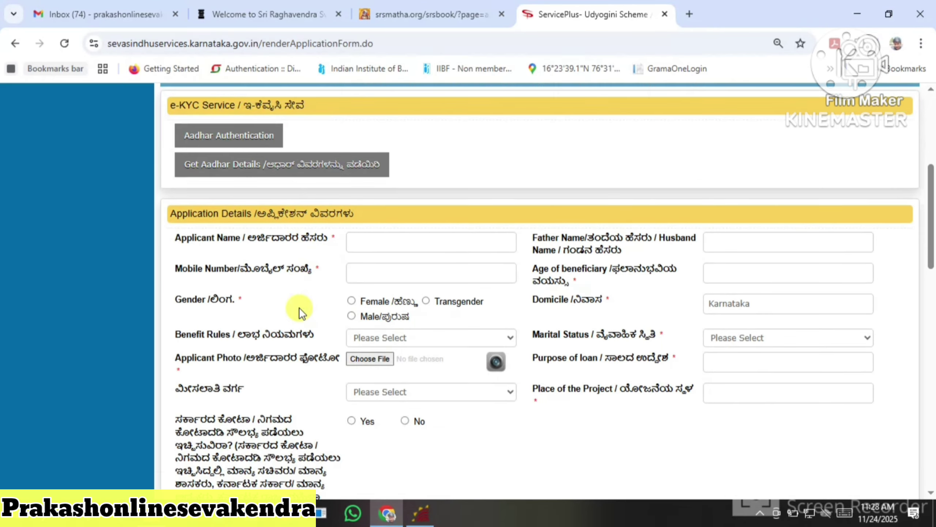
click(271, 172)
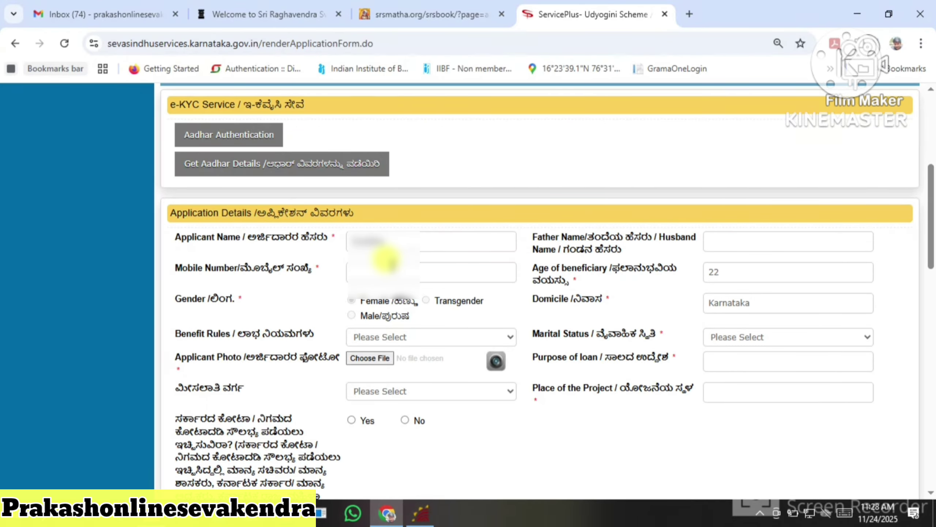
click(716, 236)
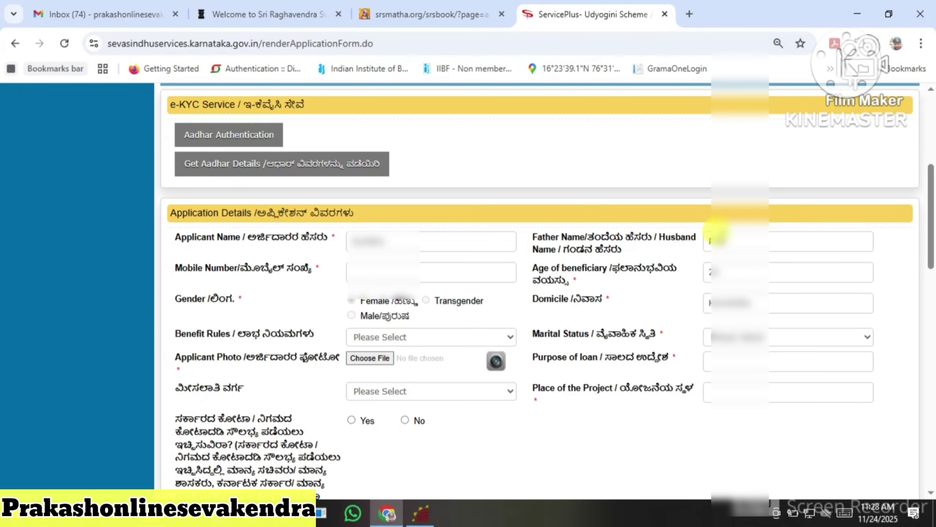
text(Prakash)
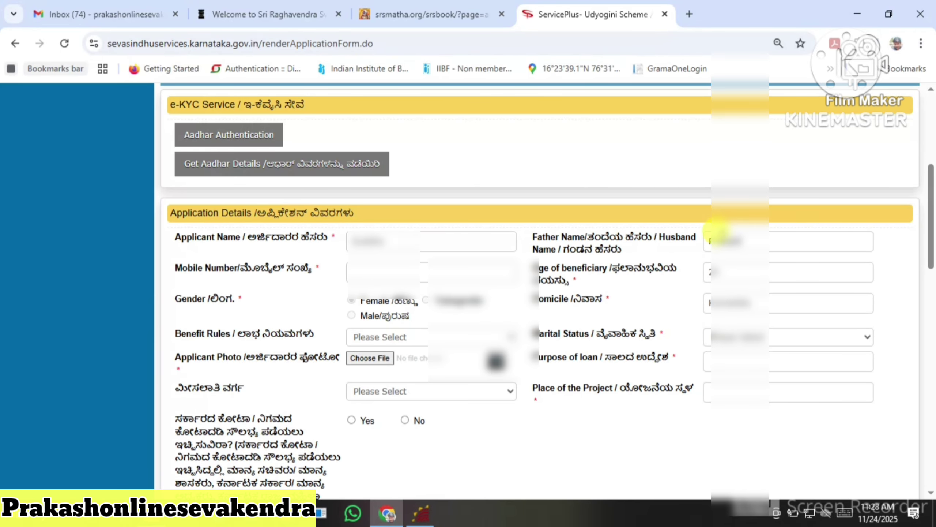
click(367, 265)
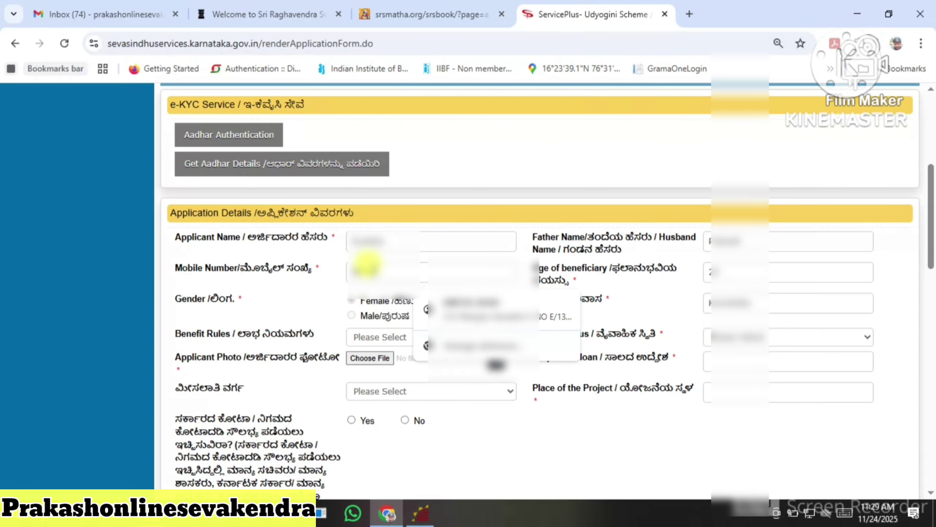
text(9876543)
click(327, 301)
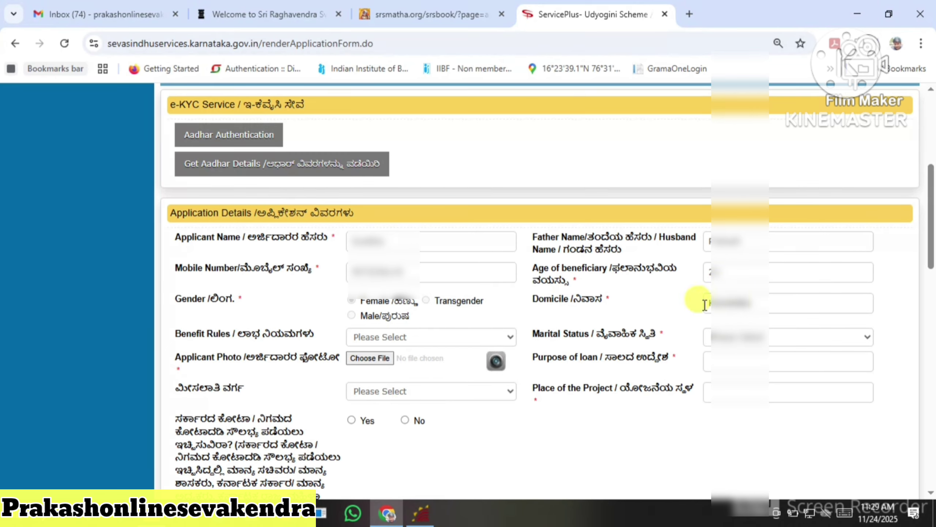
- Choose Subsidy SC & ST 50% as the benefit rule and set the marital status
click(384, 336)
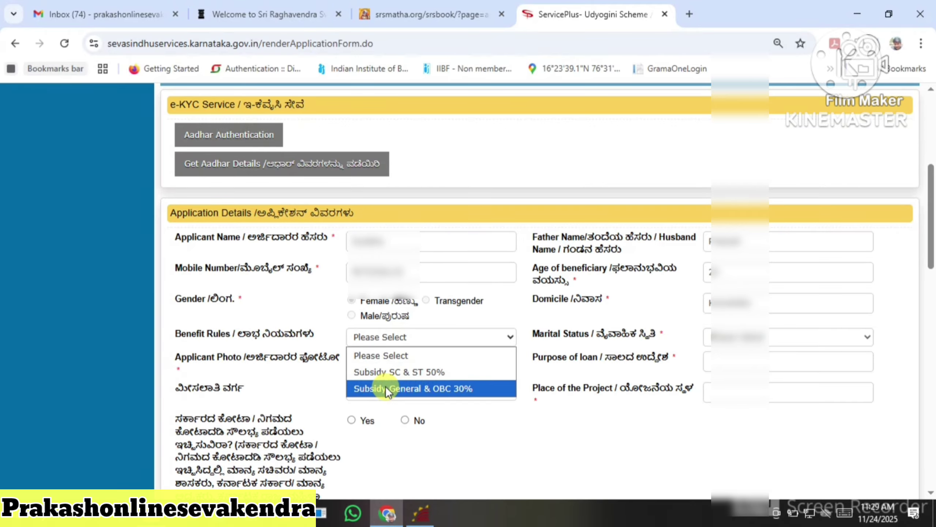
click(388, 373)
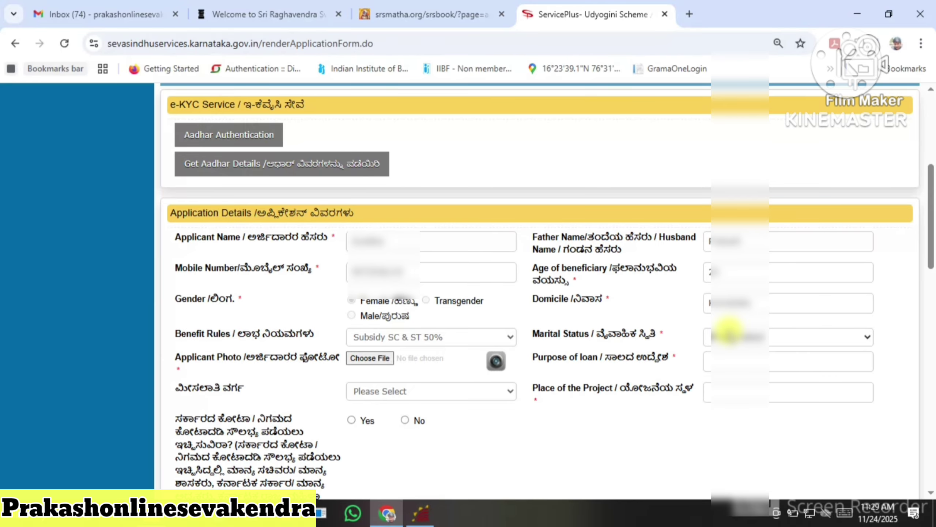
click(727, 337)
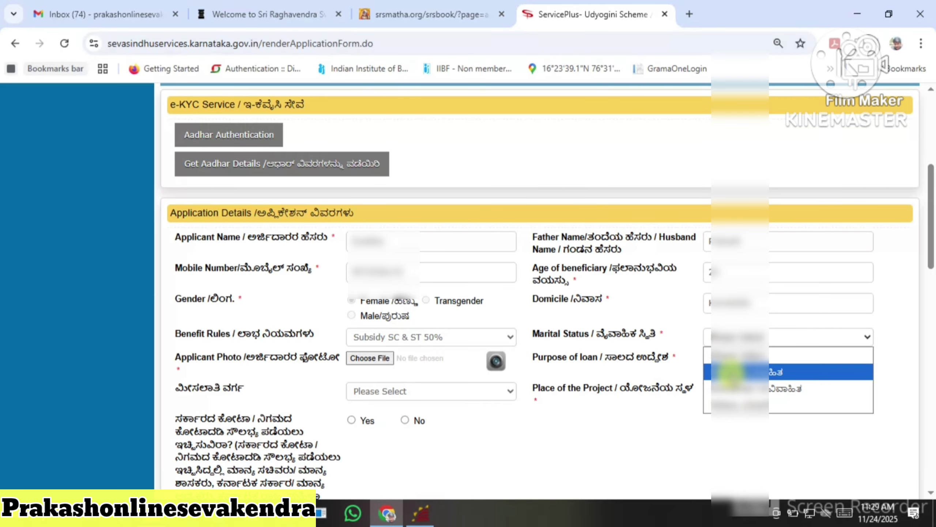
click(730, 371)
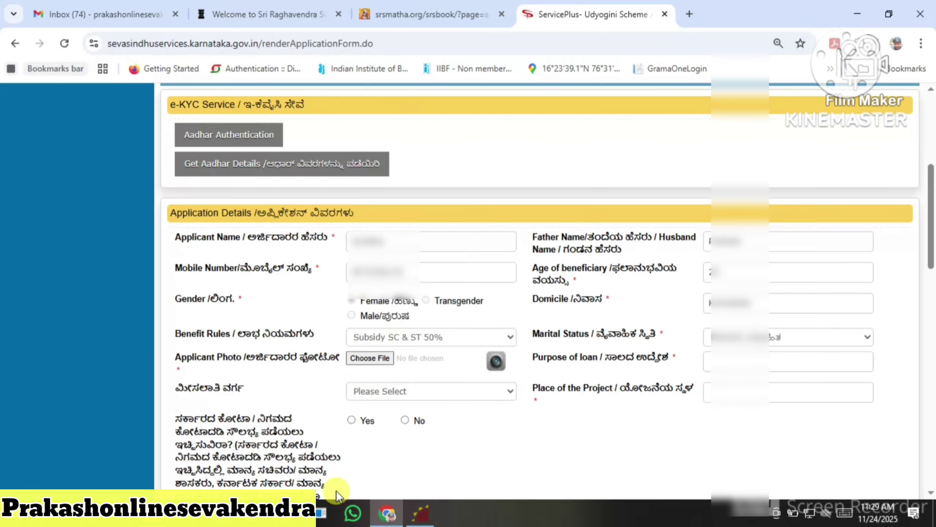
- Enter 'Tailoring and Stationary bangle store purpose' as the purpose of loan
scroll(393, 347, down, 2)
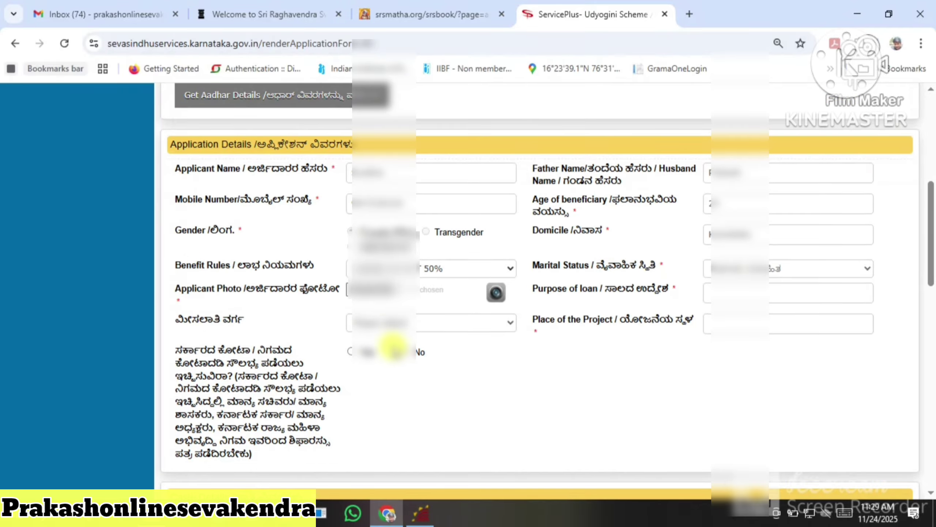
scroll(393, 348, down, 4)
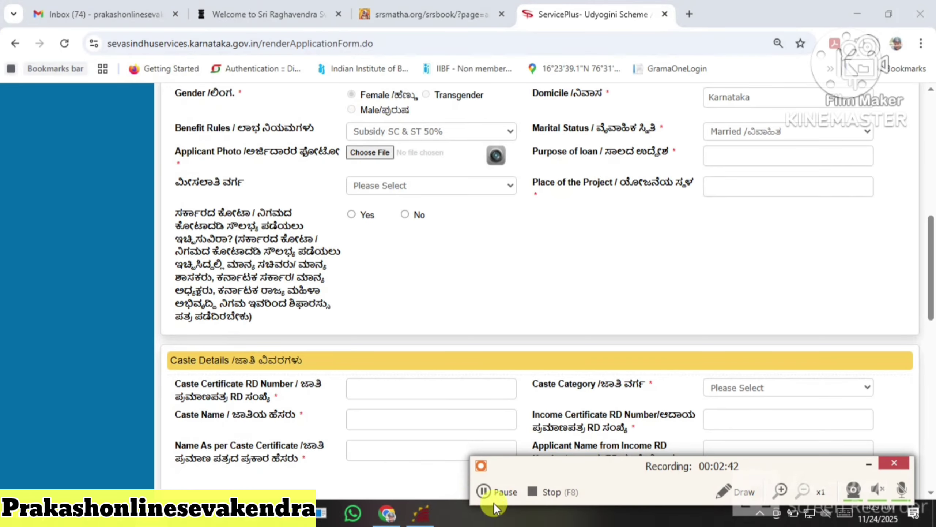
click(730, 152)
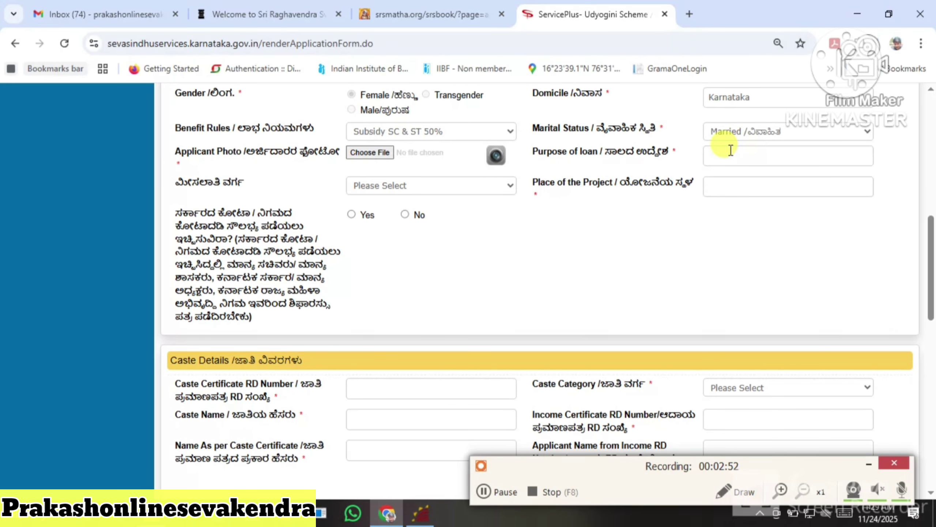
text(Tailoring and S)
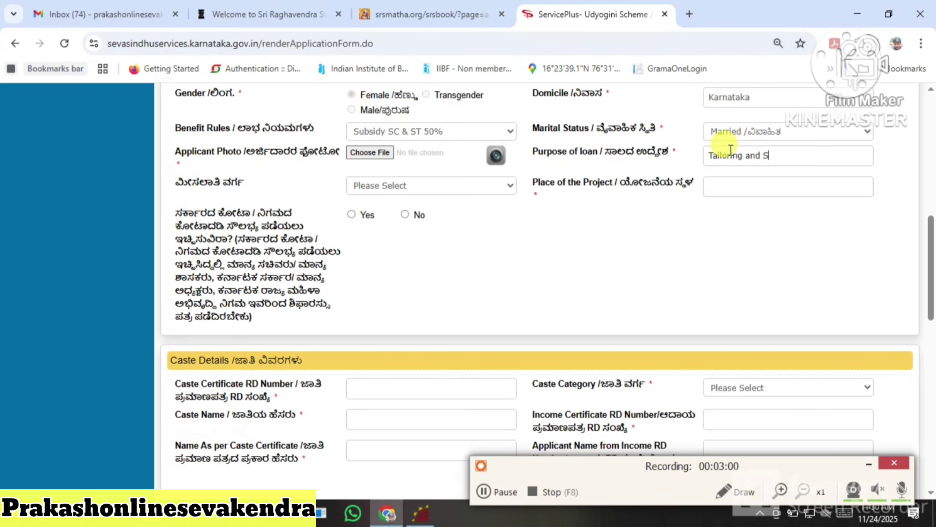
text(tattion)
key(BackSpace)
key(BackSpace)
key(BackSpace)
key(BackSpace)
text(ionary bangle )
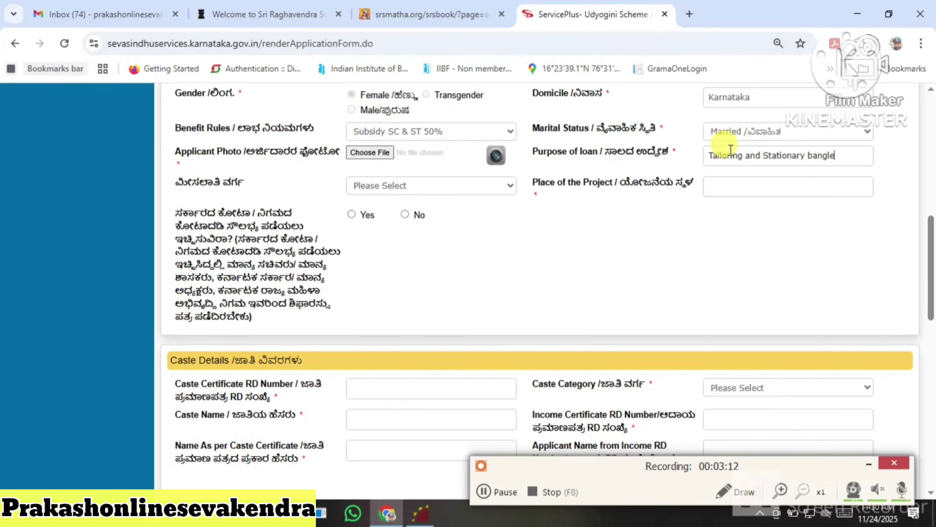
text(store purpose)
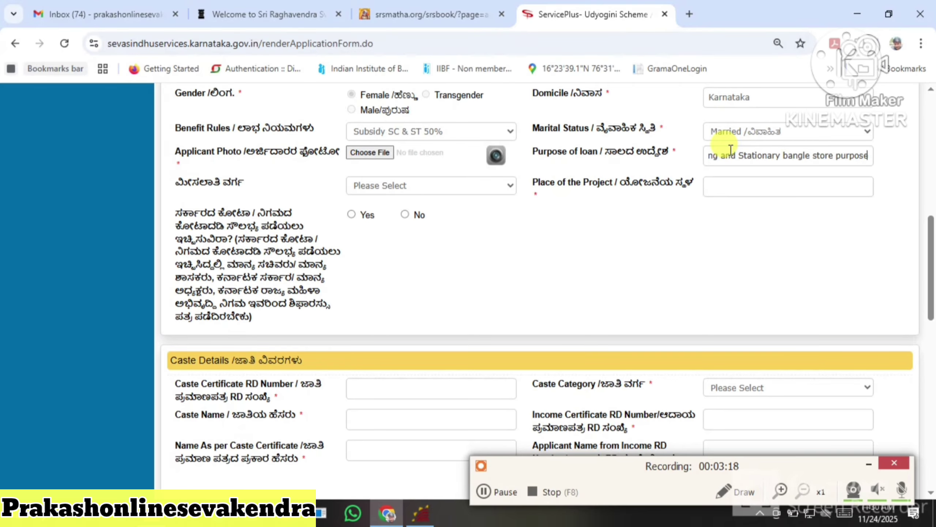
- Enter Hunasagi as the place of the project, leaving the reservation category unchanged
click(379, 183)
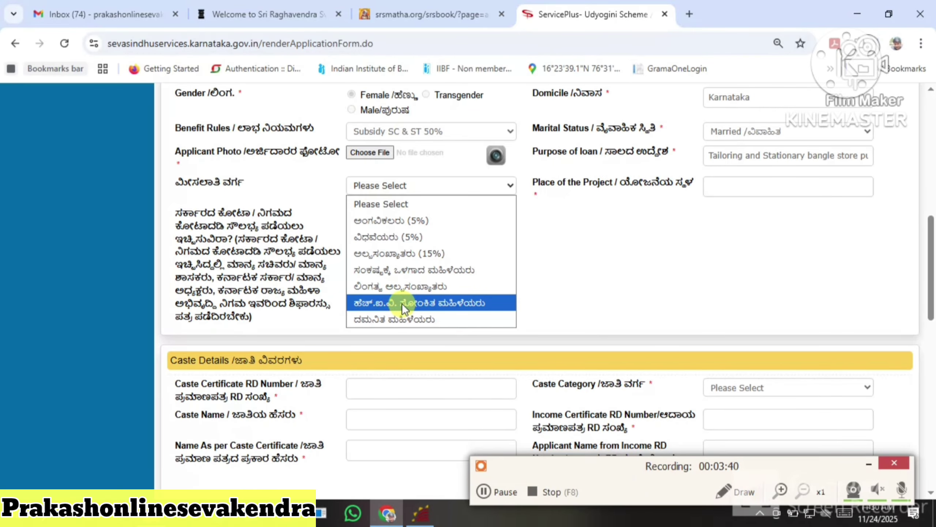
click(381, 205)
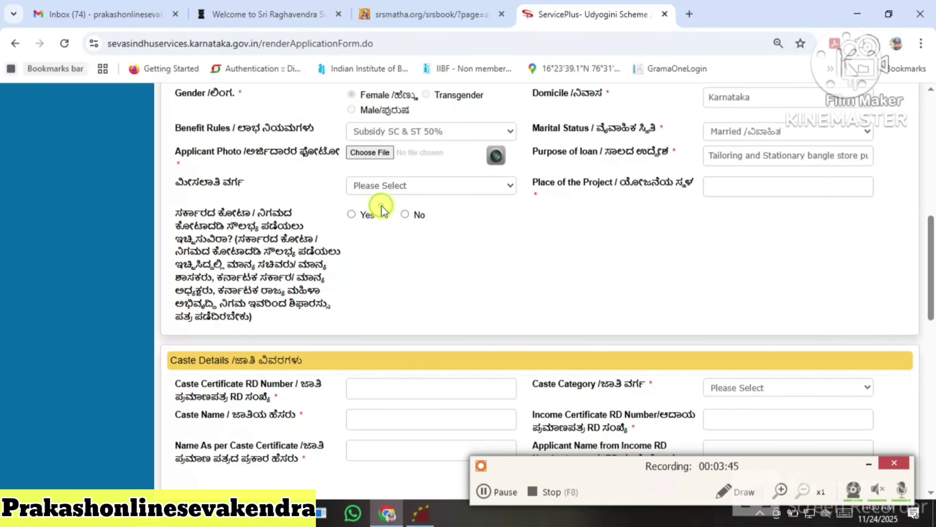
click(729, 182)
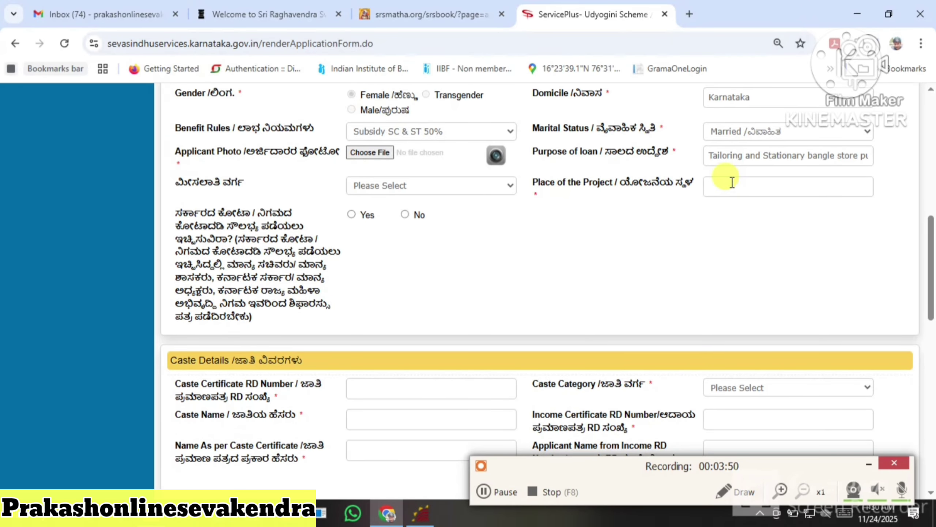
text(Hunas)
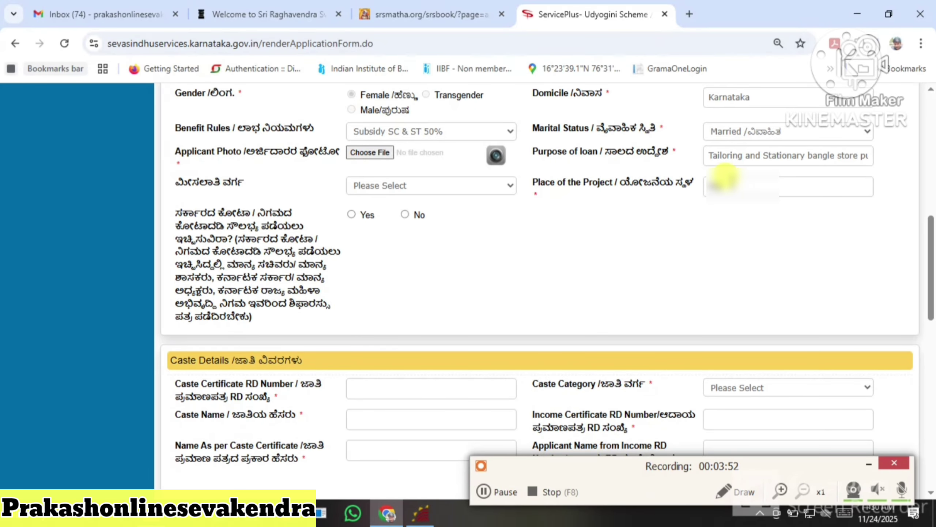
text(agi)
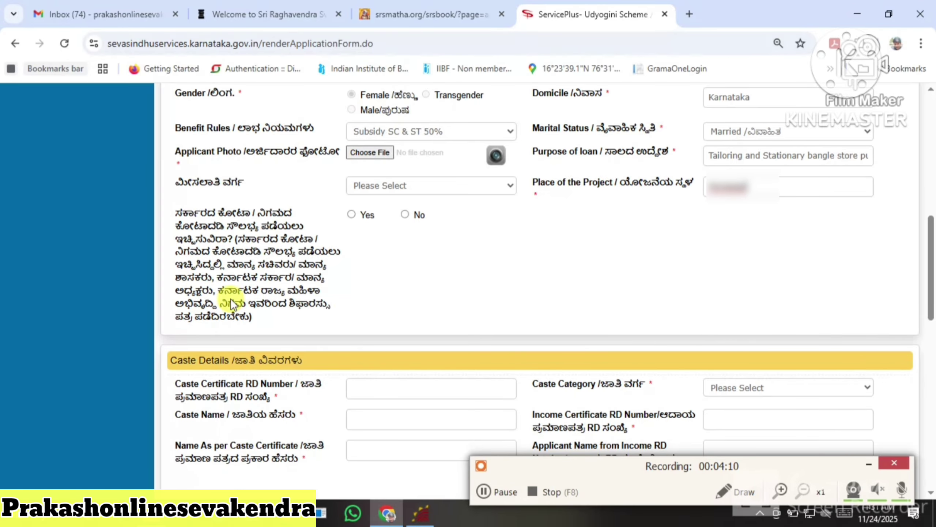
- Answer No to the government quota recommendation question
drag(219, 291, 246, 318)
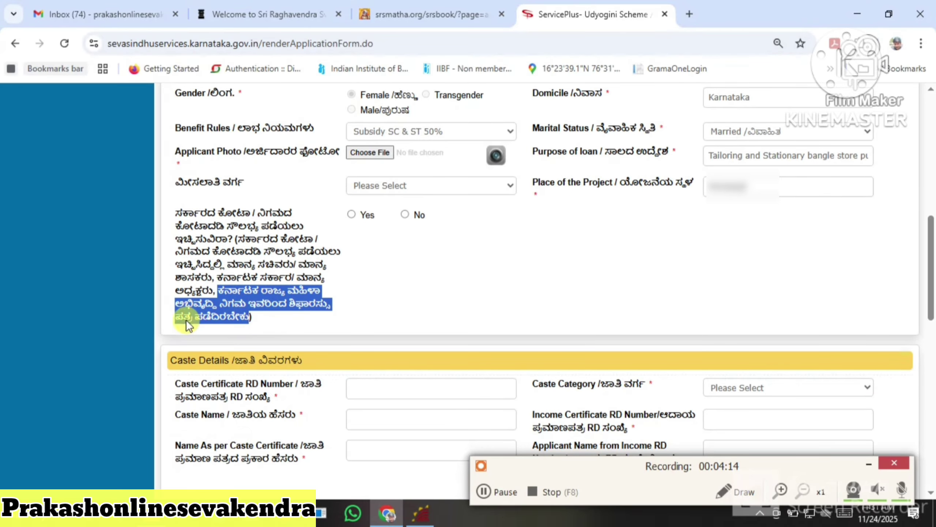
click(270, 302)
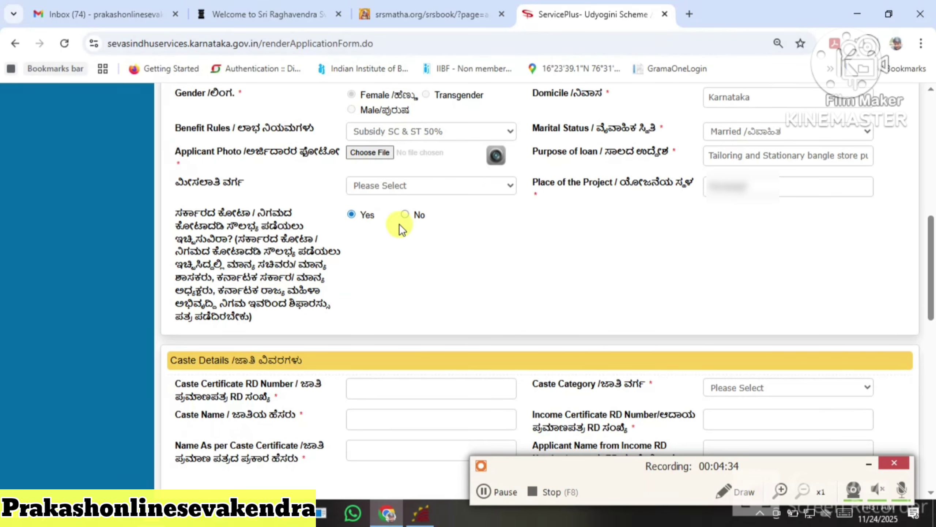
click(414, 187)
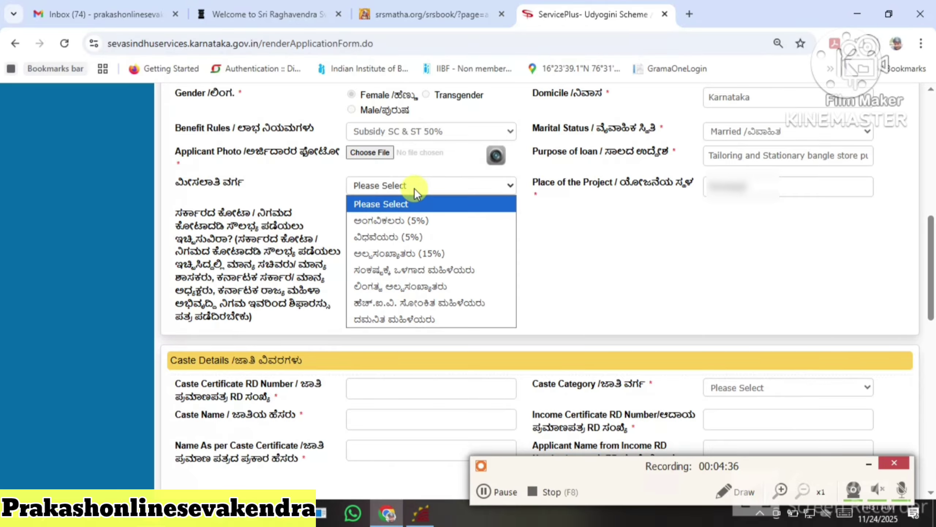
click(395, 209)
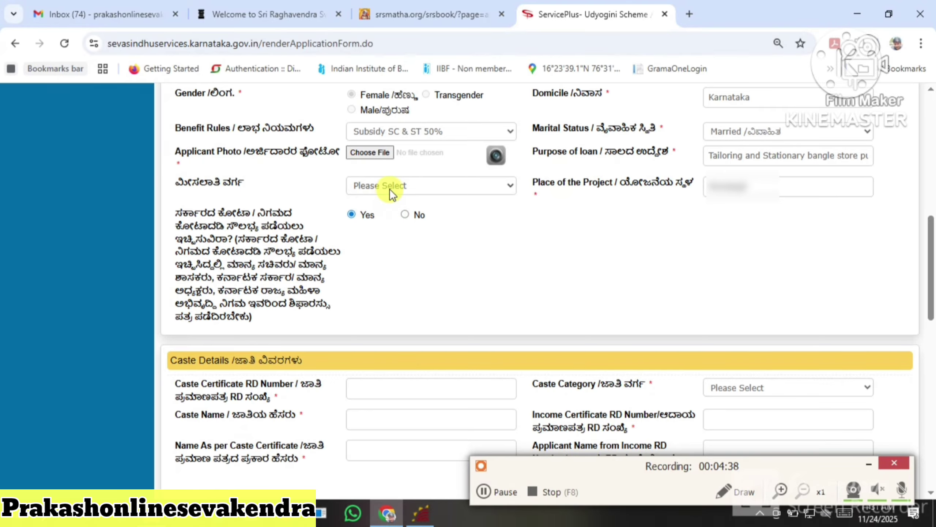
click(404, 215)
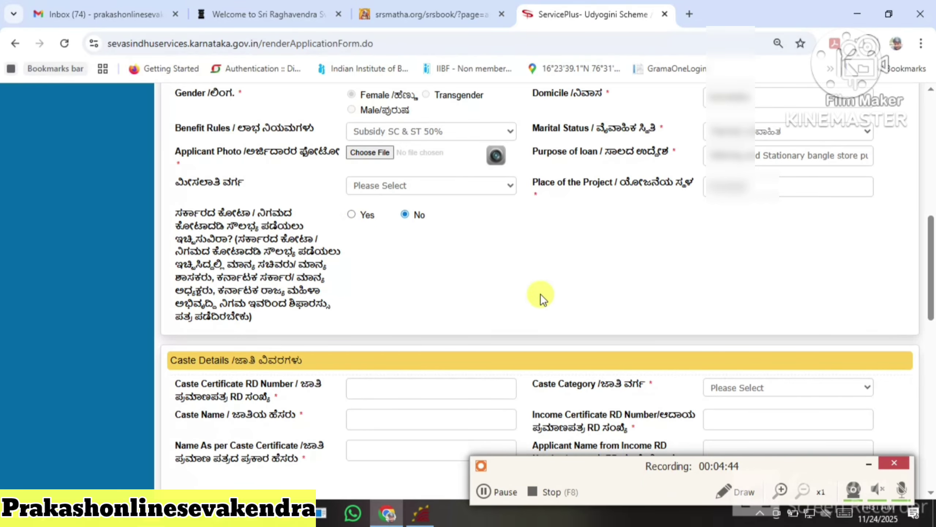
scroll(528, 296, down, 1)
- Set the caste category to Scheduled Tribe and enter the caste certificate RD number
scroll(513, 296, down, 2)
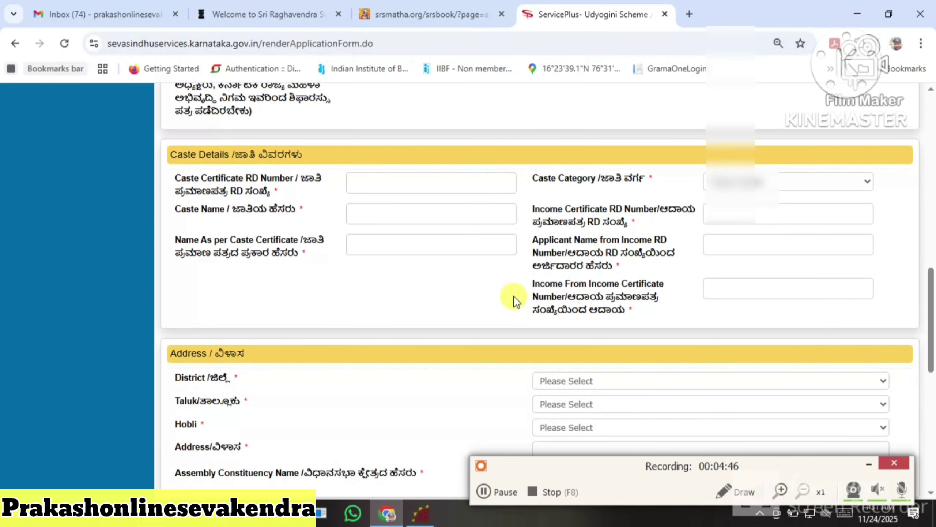
scroll(487, 291, down, 2)
scroll(372, 133, up, 2)
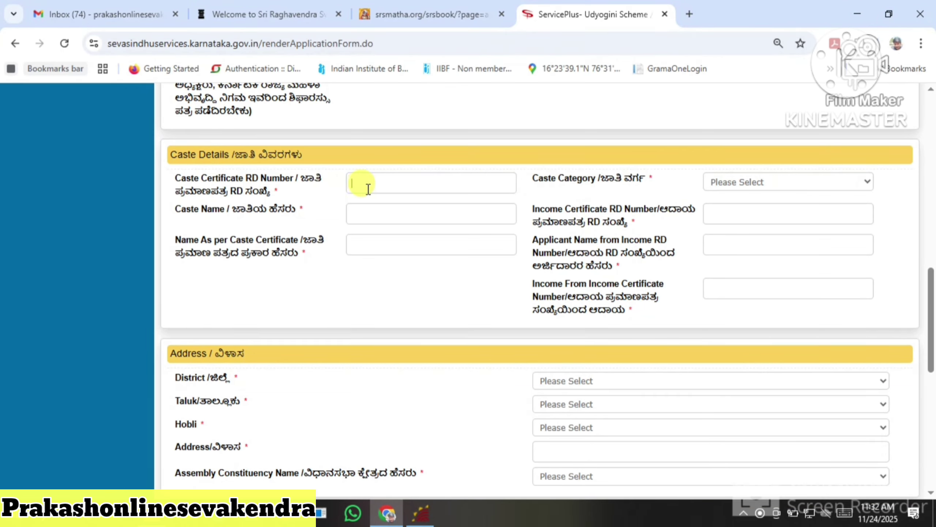
click(368, 189)
click(747, 182)
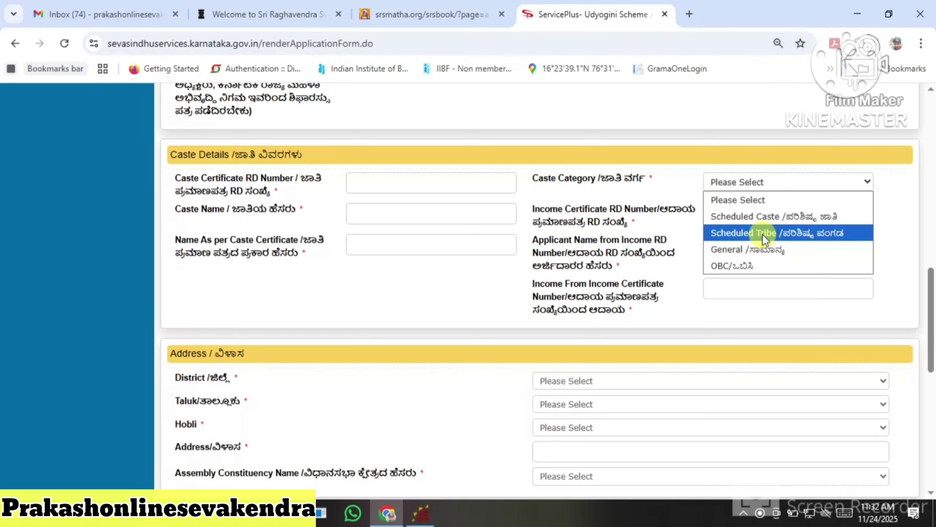
click(772, 234)
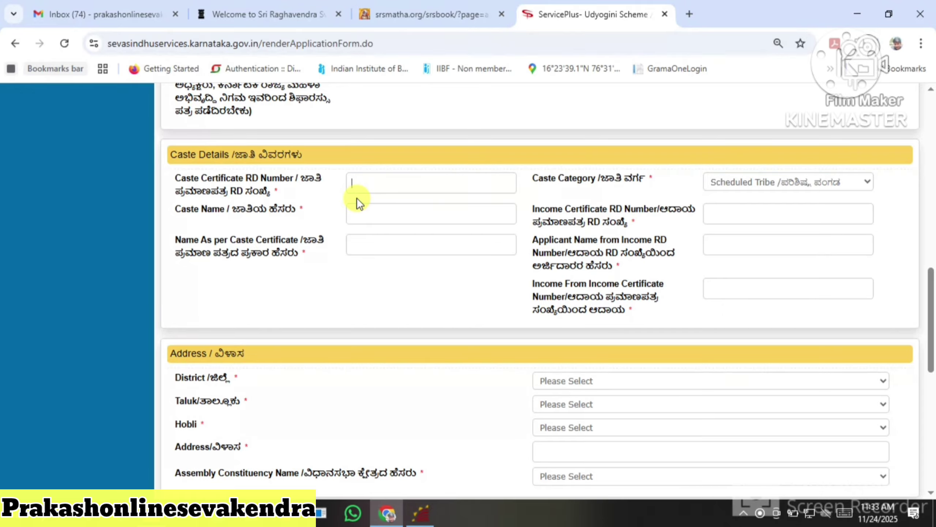
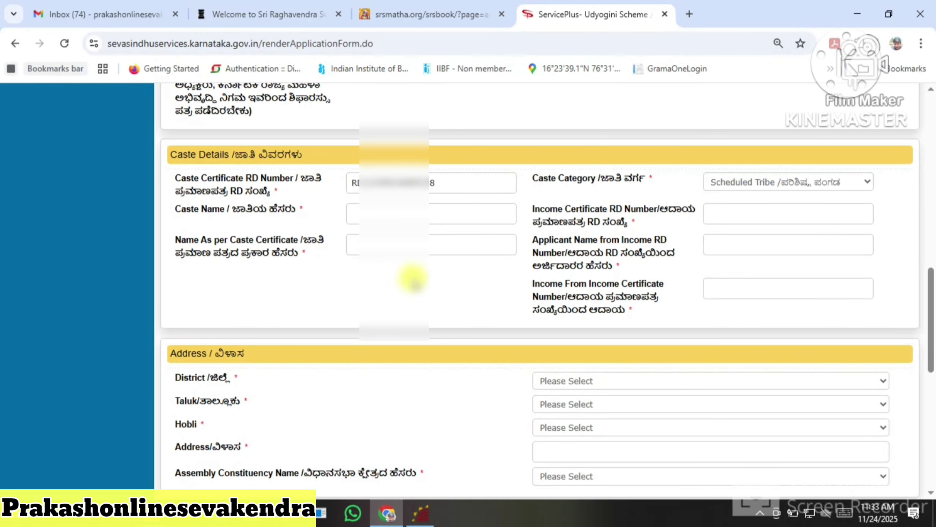
- Dismiss the invalid-number warning and retype the caste certificate RD number
click(412, 278)
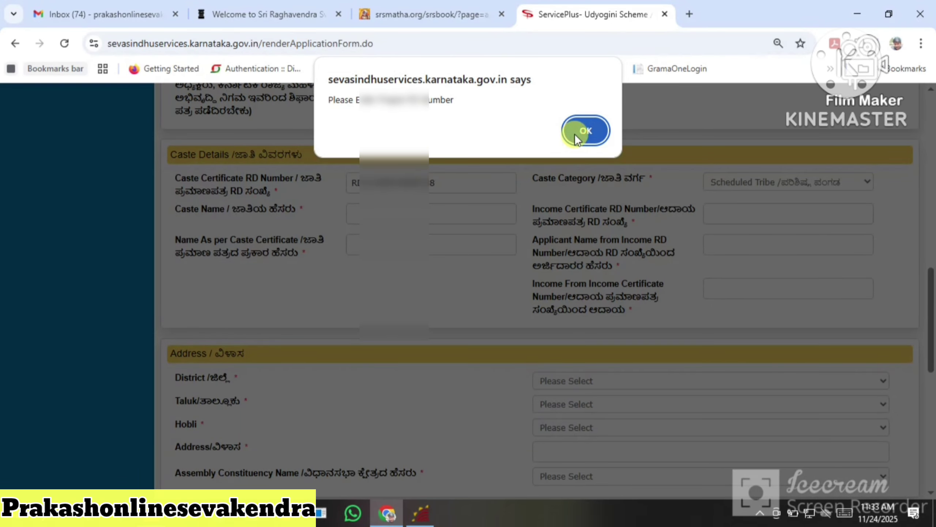
click(586, 131)
text(RD)
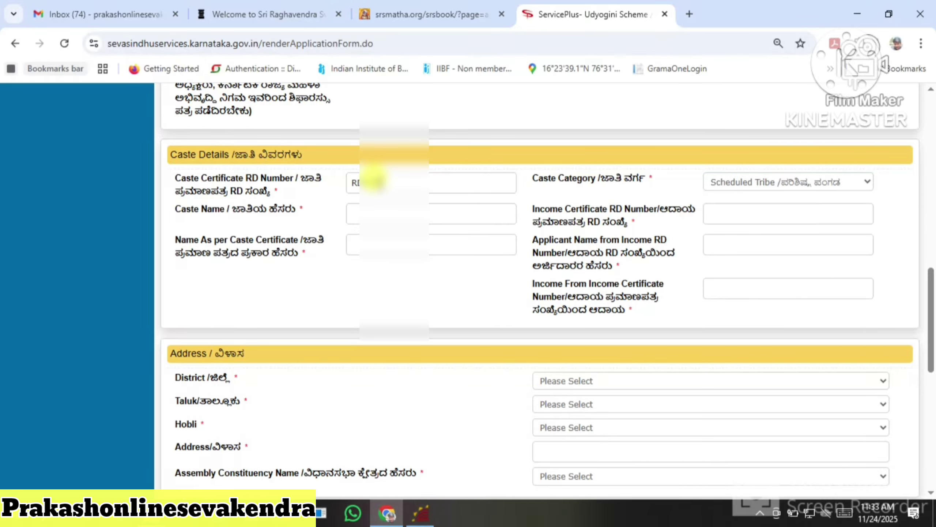
text(00000000)
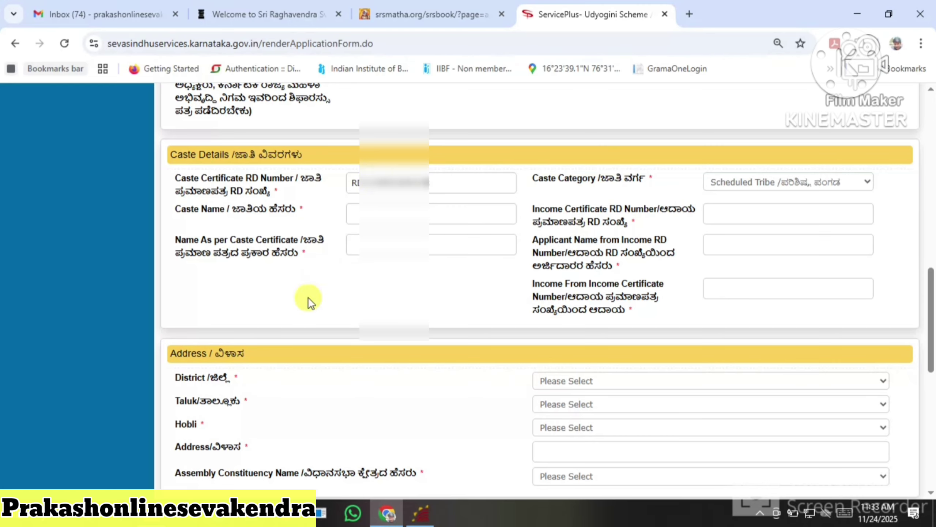
- Fetch the caste details, then fill the income certificate details from its RD number
click(336, 300)
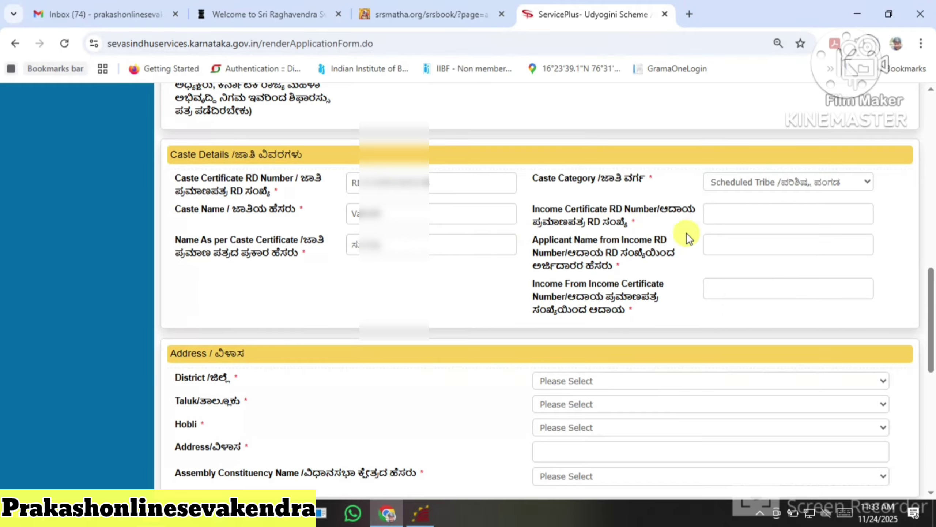
click(718, 214)
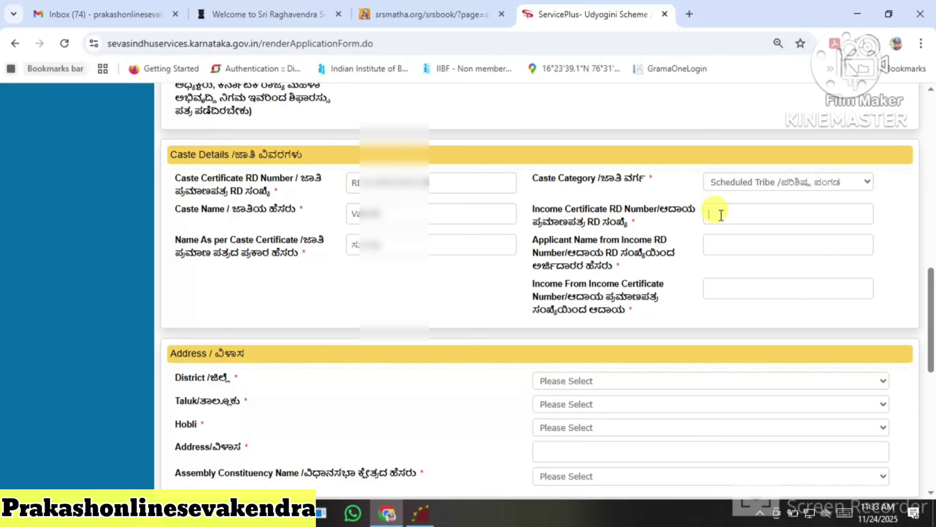
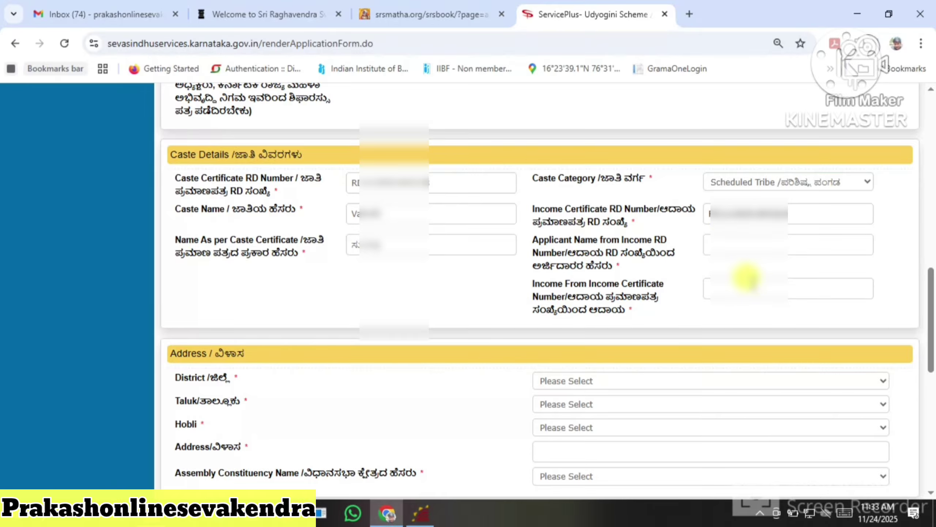
click(687, 311)
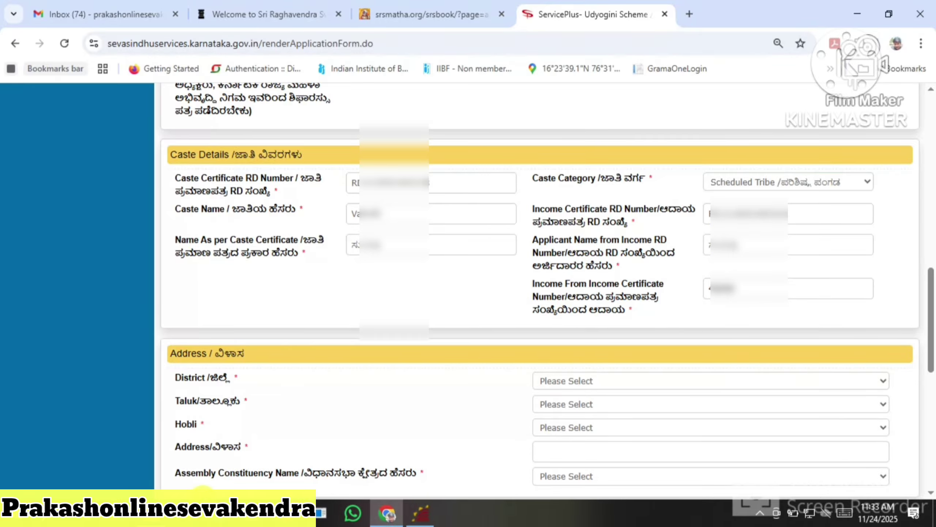
- Fill in the district, taluk and hobli in the Address section
click(204, 513)
click(479, 494)
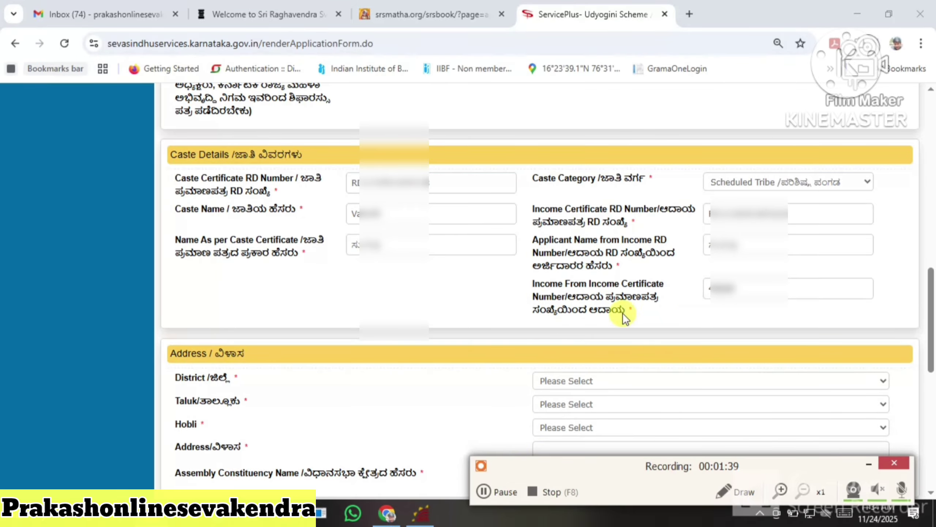
click(485, 495)
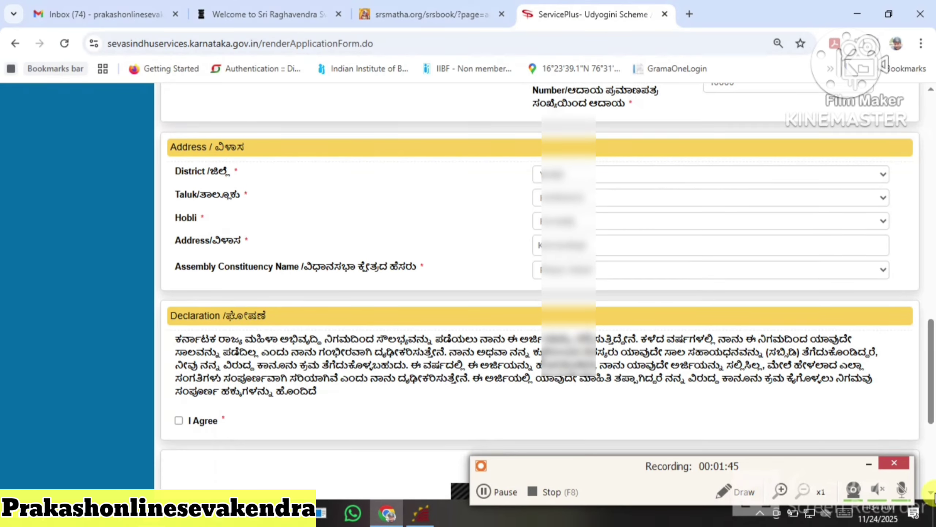
- Select the applicant's assembly constituency and agree to the declaration
click(931, 492)
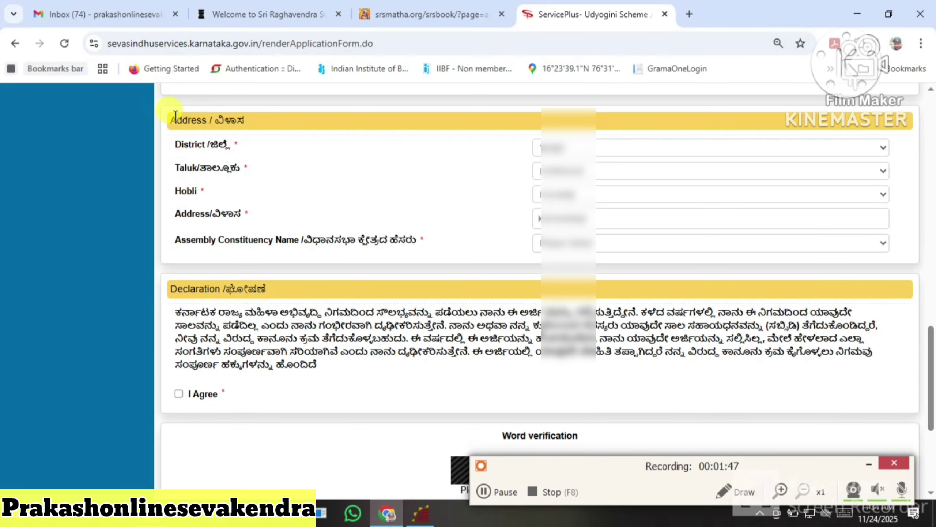
drag(175, 116, 267, 119)
click(277, 143)
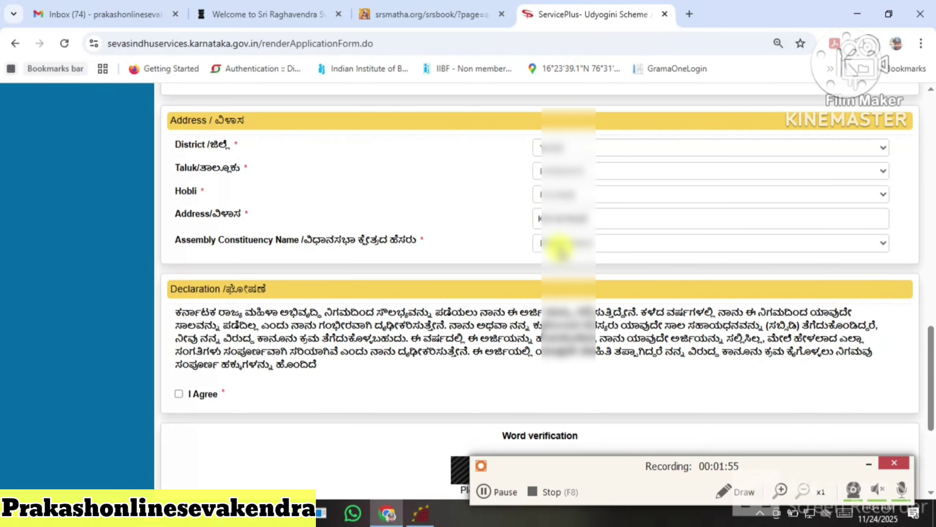
click(555, 244)
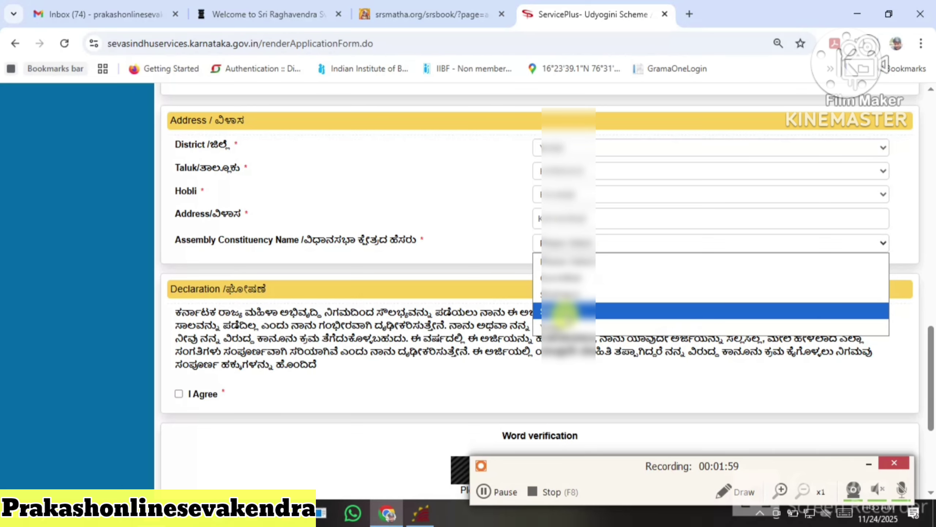
click(564, 312)
click(602, 241)
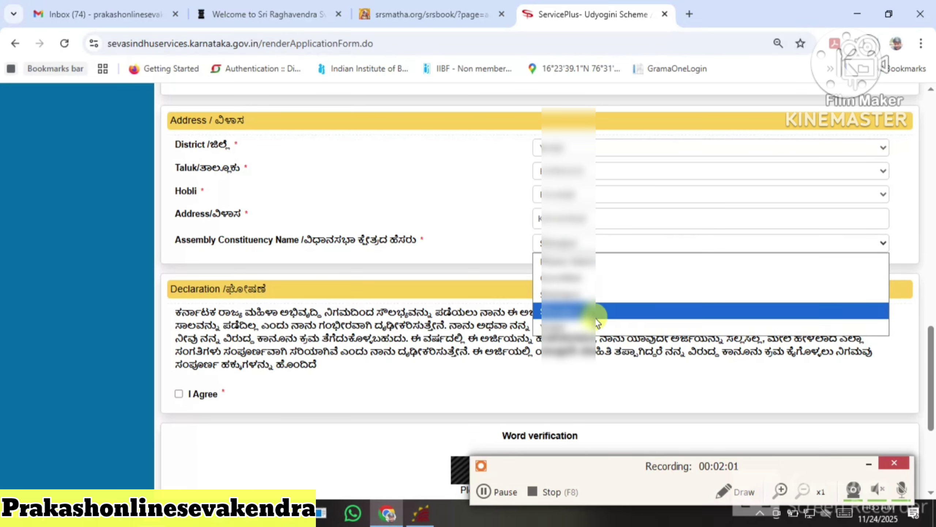
click(588, 311)
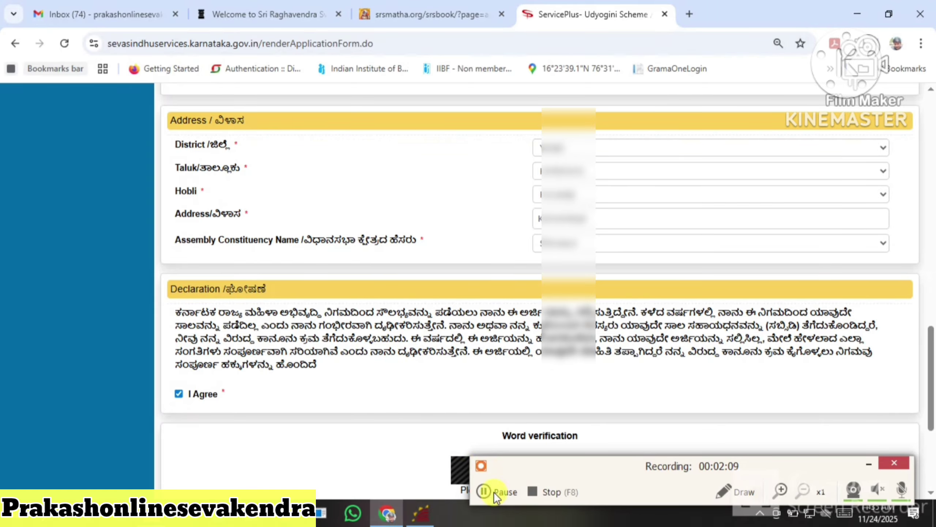
drag(528, 473, 133, 316)
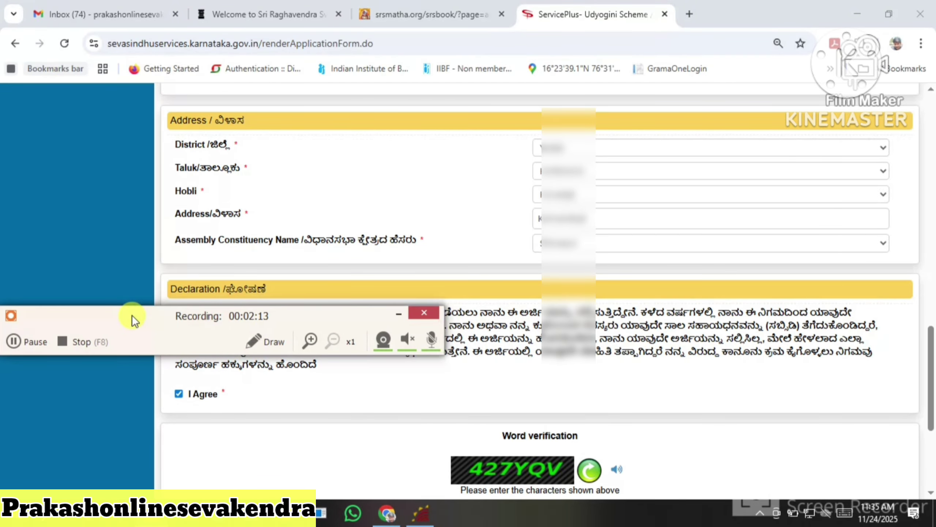
- Type the word-verification characters shown in the captcha image
click(13, 342)
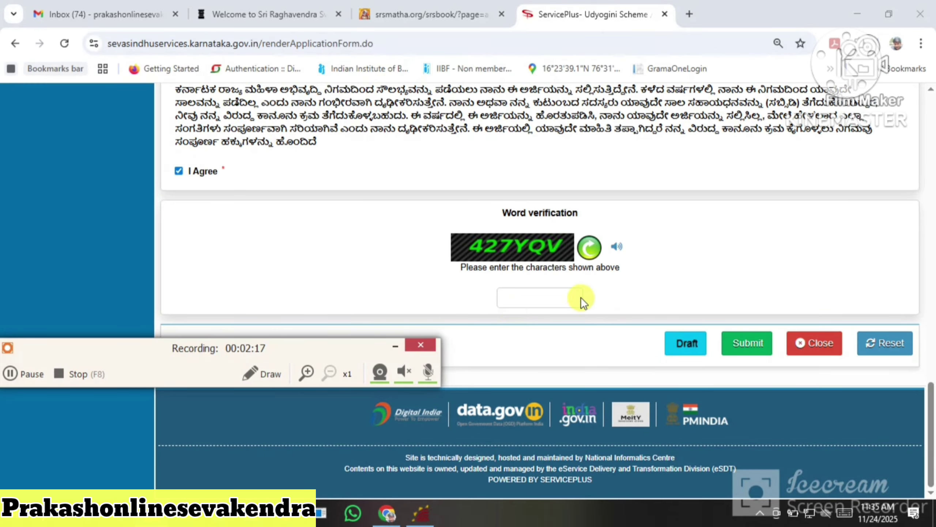
click(557, 294)
text(42)
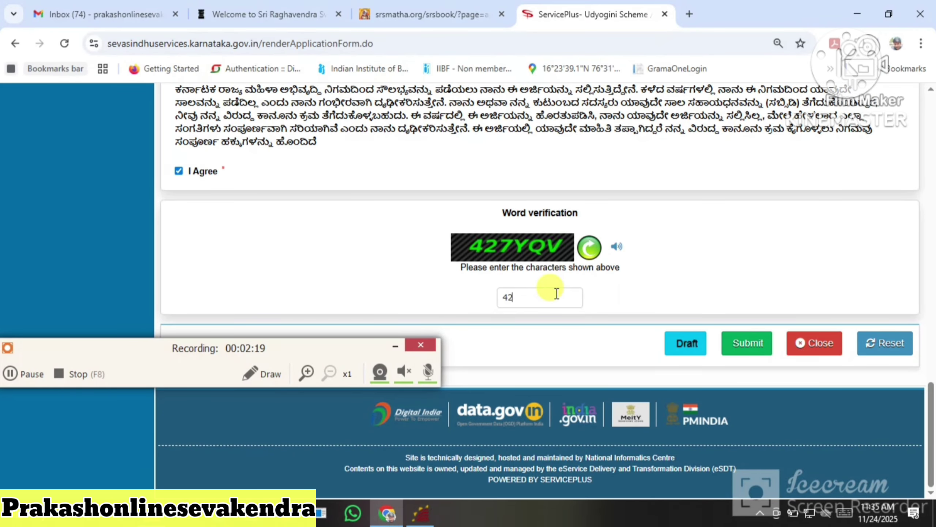
text(7YQV)
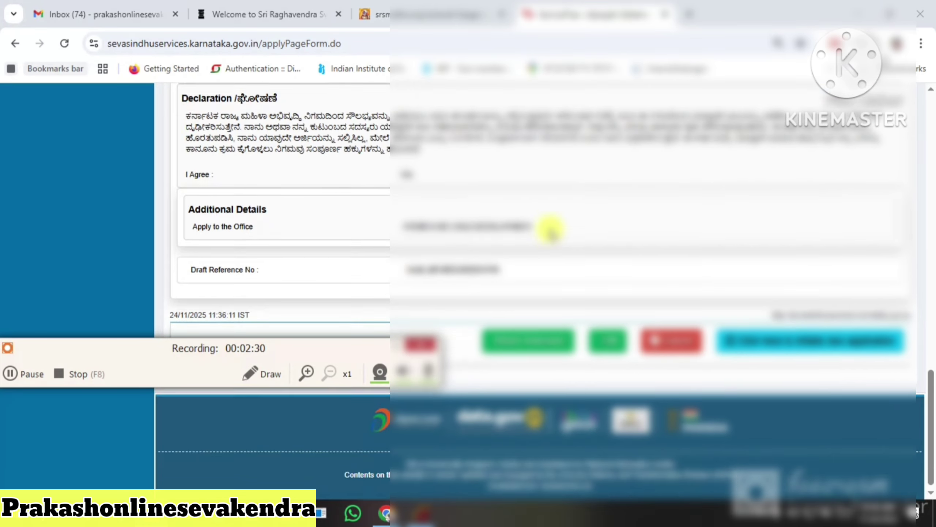
- Scroll through the submitted Udyogini application summary and its draft reference number
scroll(550, 229, down, 1)
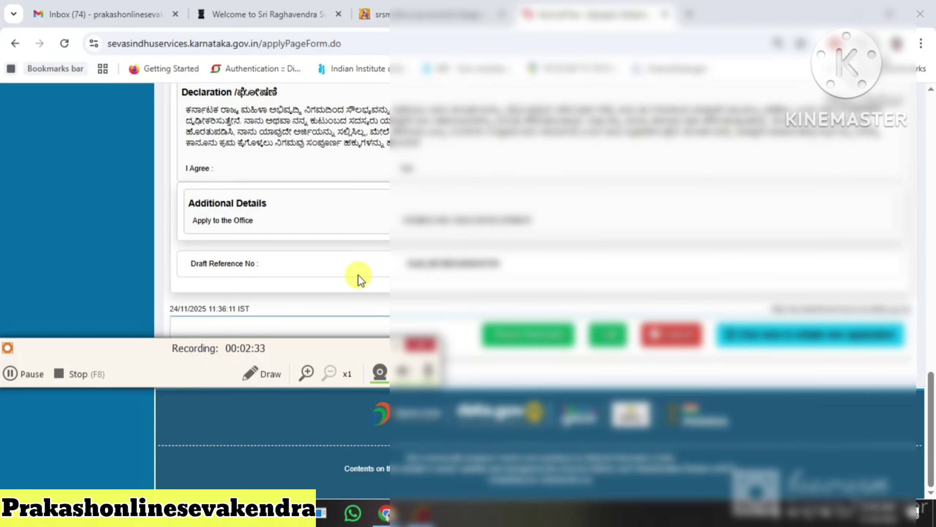
scroll(358, 274, up, 2)
scroll(359, 274, up, 10)
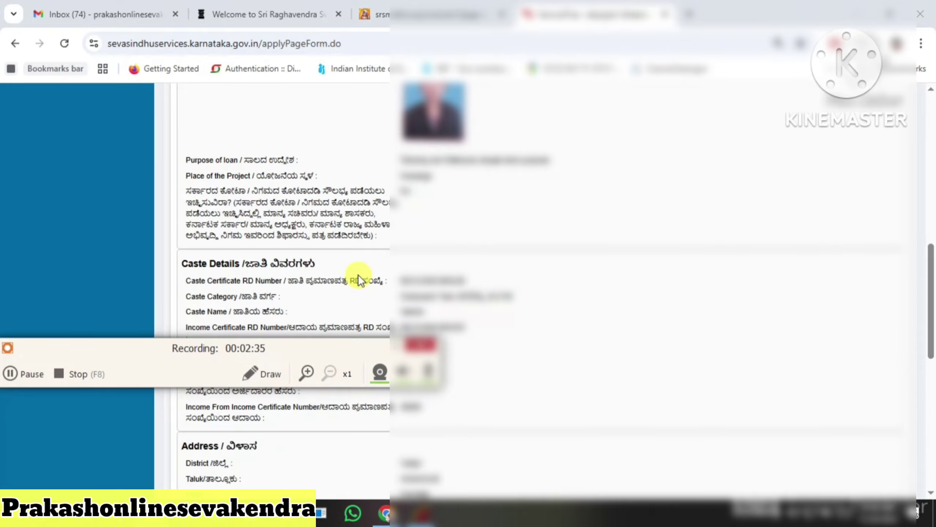
scroll(359, 276, up, 7)
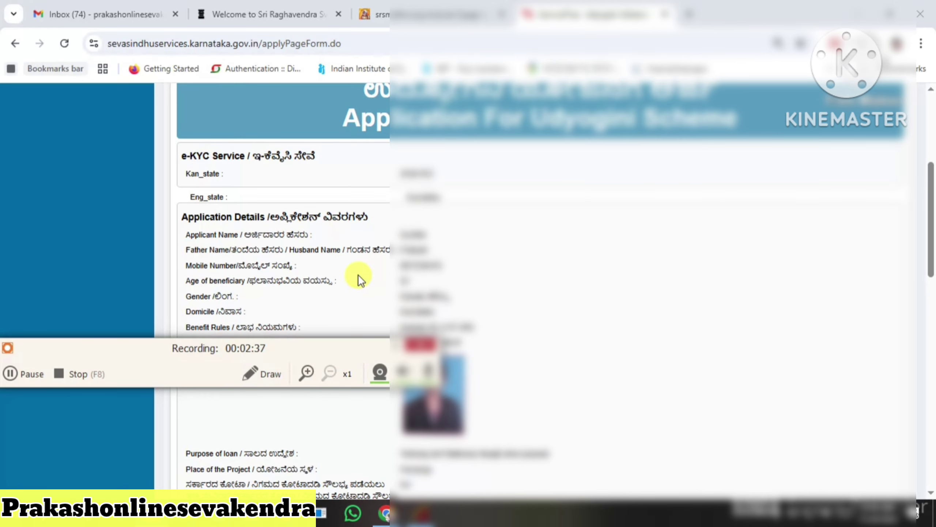
scroll(386, 257, up, 1)
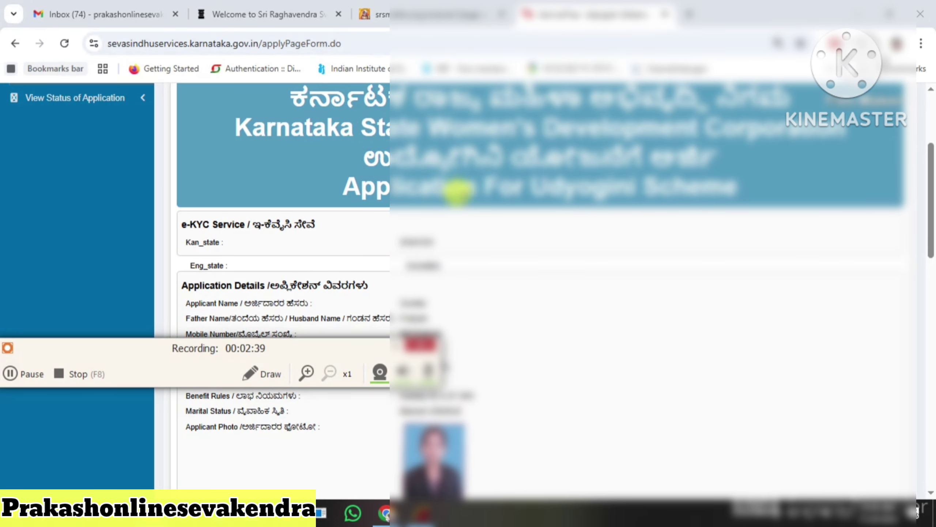
scroll(414, 239, down, 12)
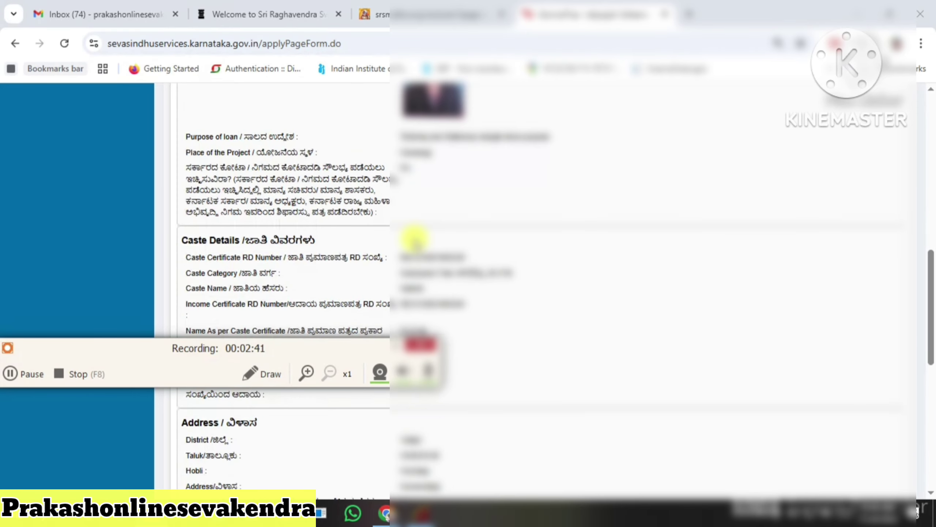
scroll(414, 242, down, 7)
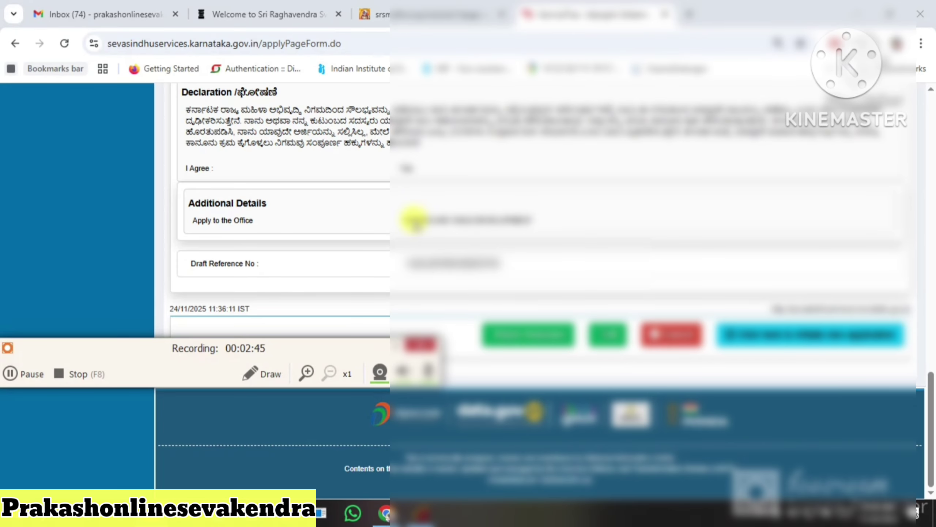
- Check the office the application goes to, then go to Attach Annexure for the enclosures
drag(427, 221, 532, 217)
click(383, 236)
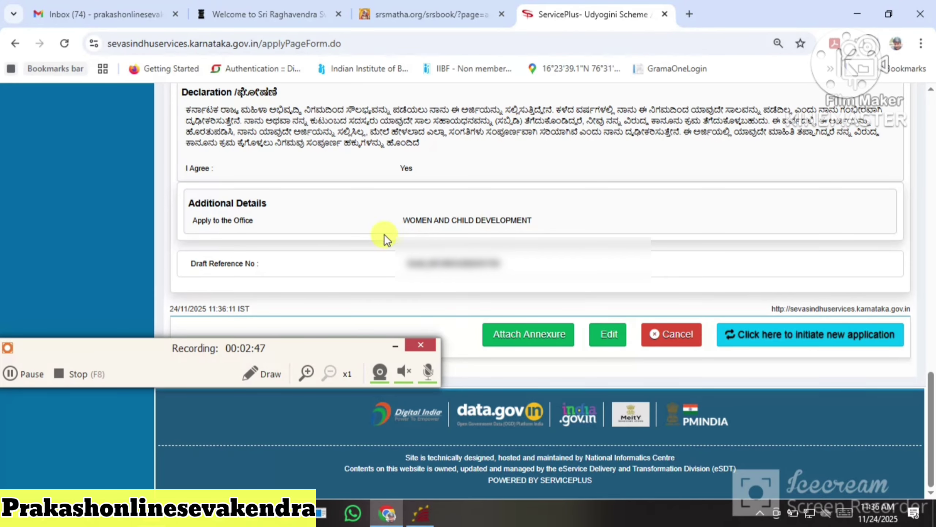
click(512, 337)
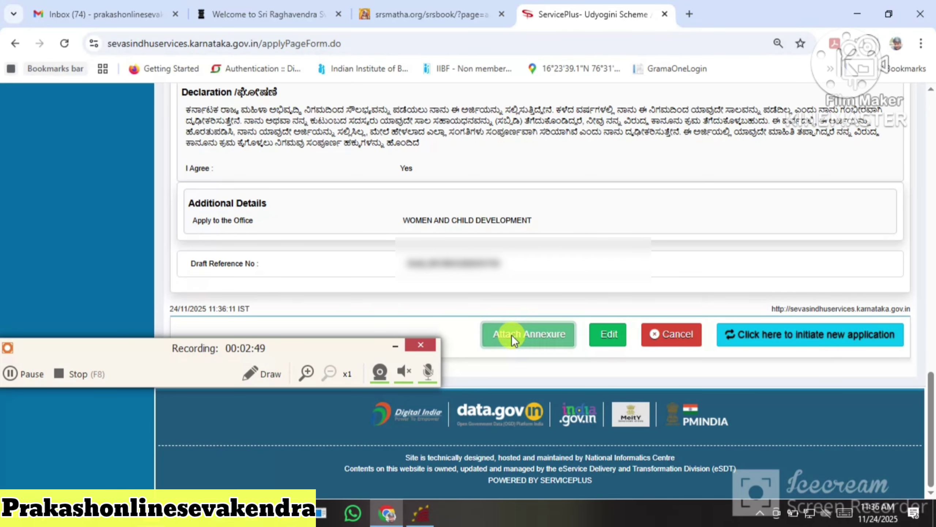
- Attach HEMAVATI GSC.pdf as the Project Details enclosure
scroll(546, 256, down, 4)
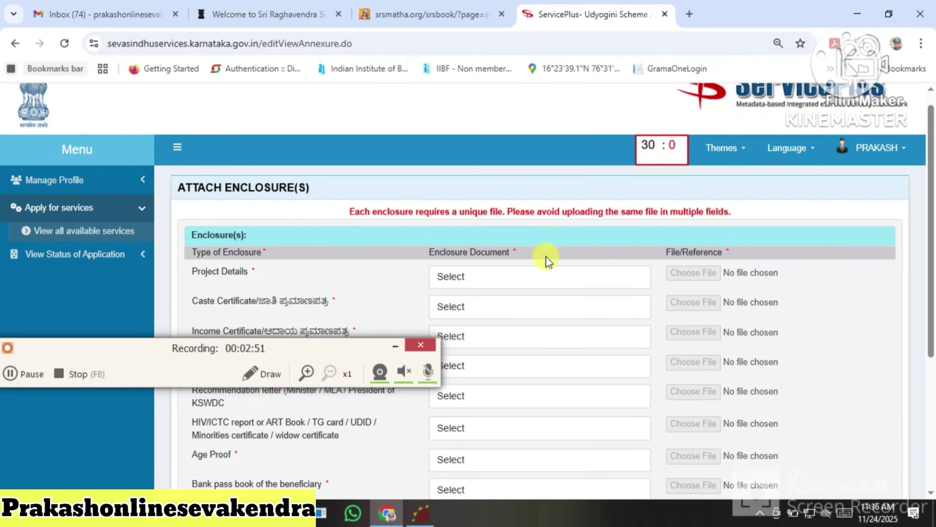
drag(142, 356, 220, 434)
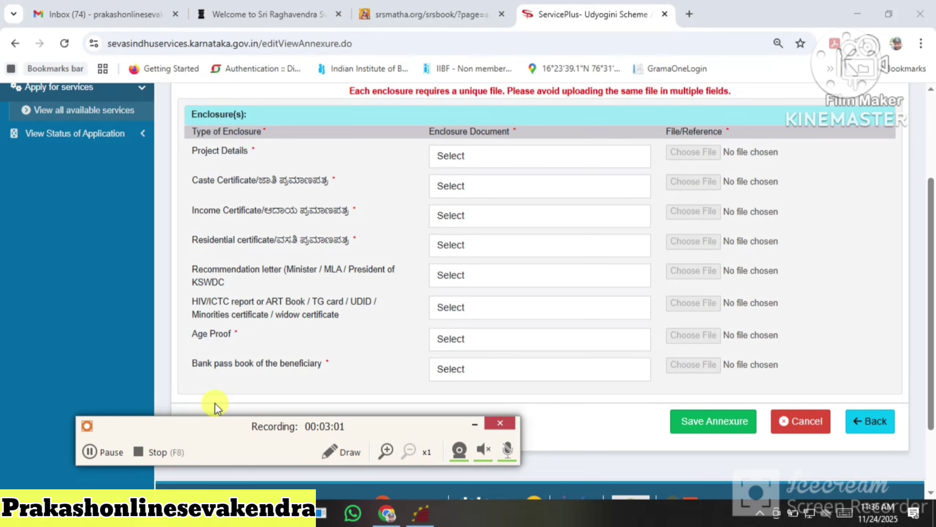
click(450, 156)
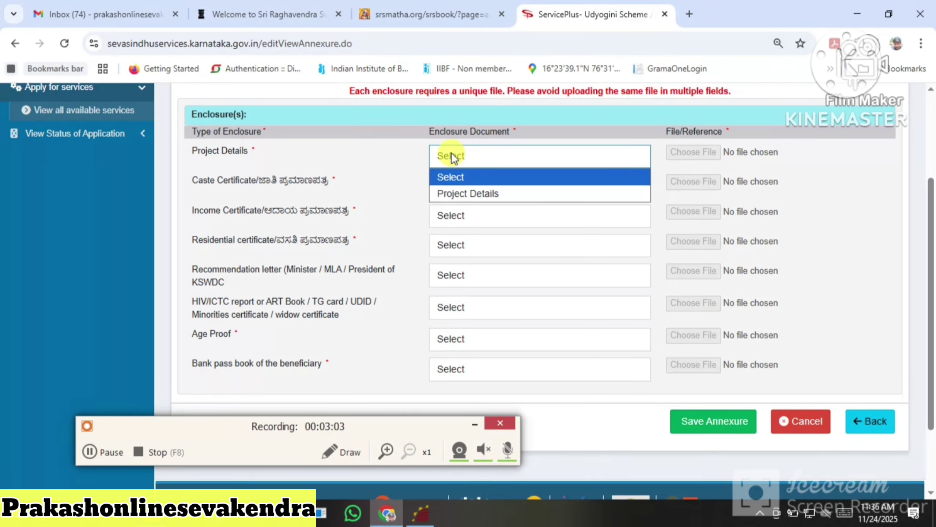
click(461, 193)
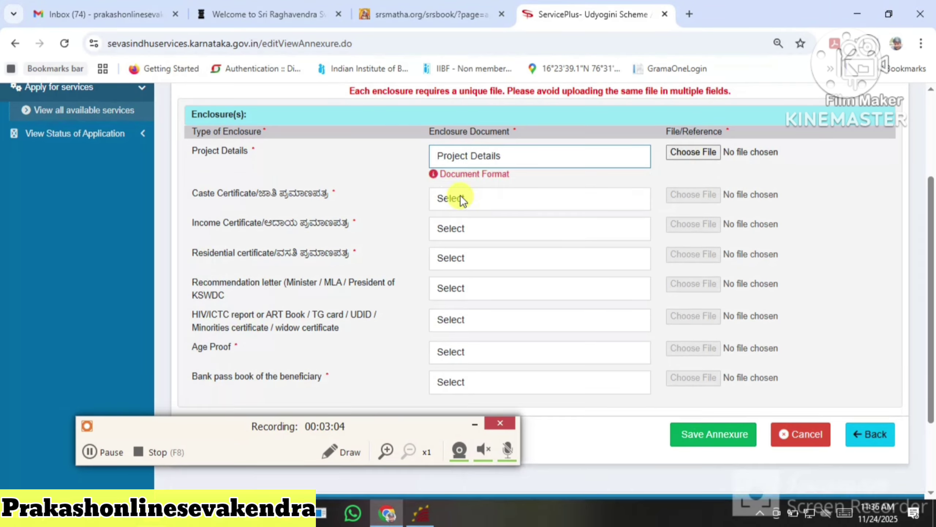
click(692, 155)
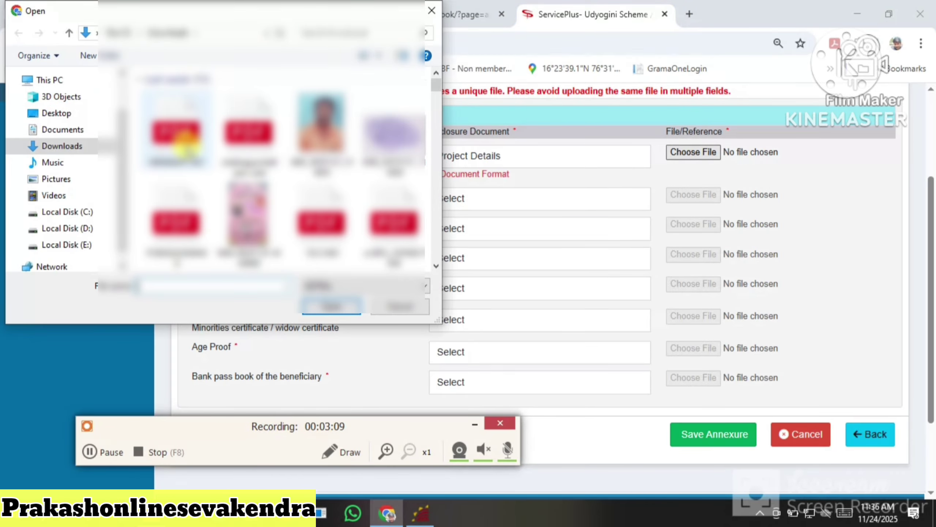
double_click(184, 145)
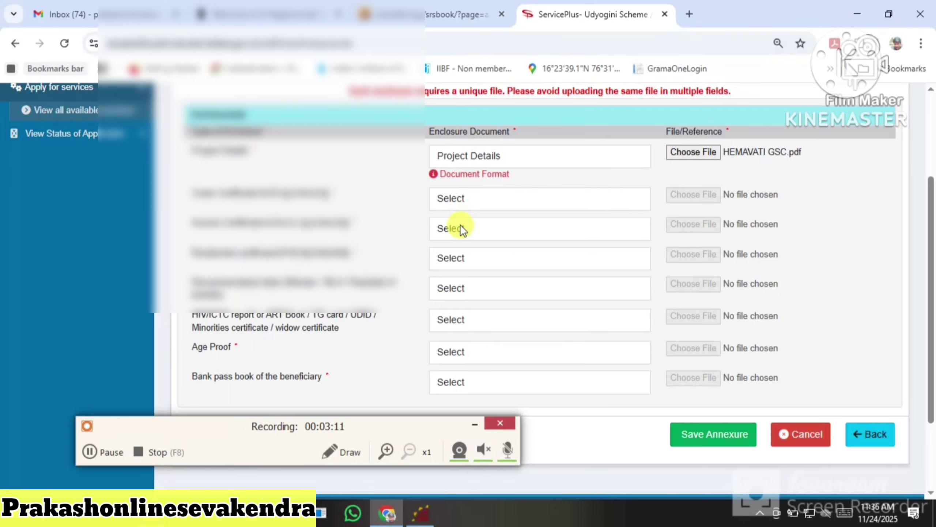
- Attach 103 S NO.pdf as the Caste Certificate enclosure
click(486, 197)
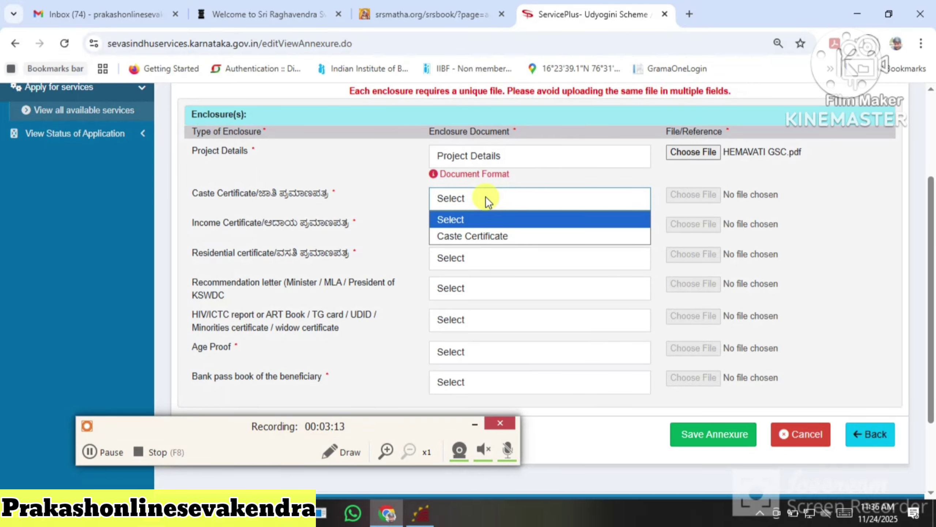
click(479, 236)
click(707, 197)
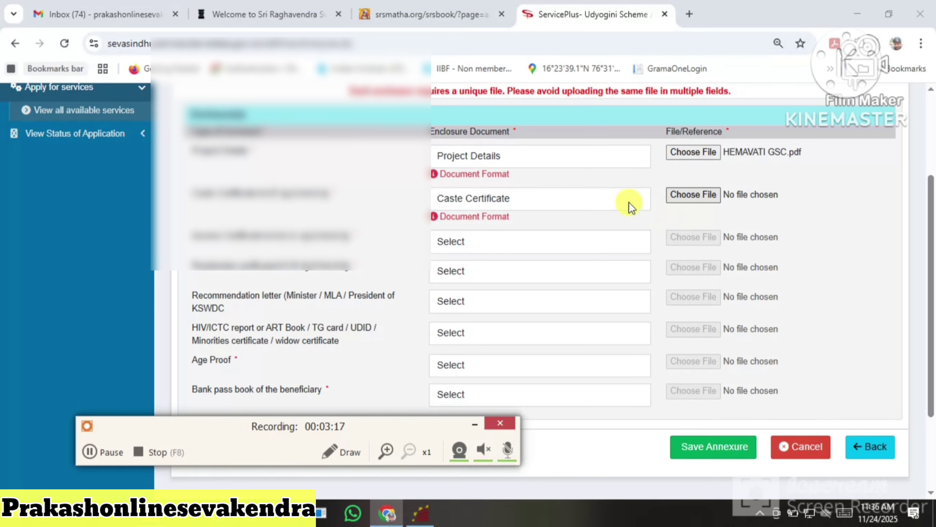
scroll(274, 184, down, 1)
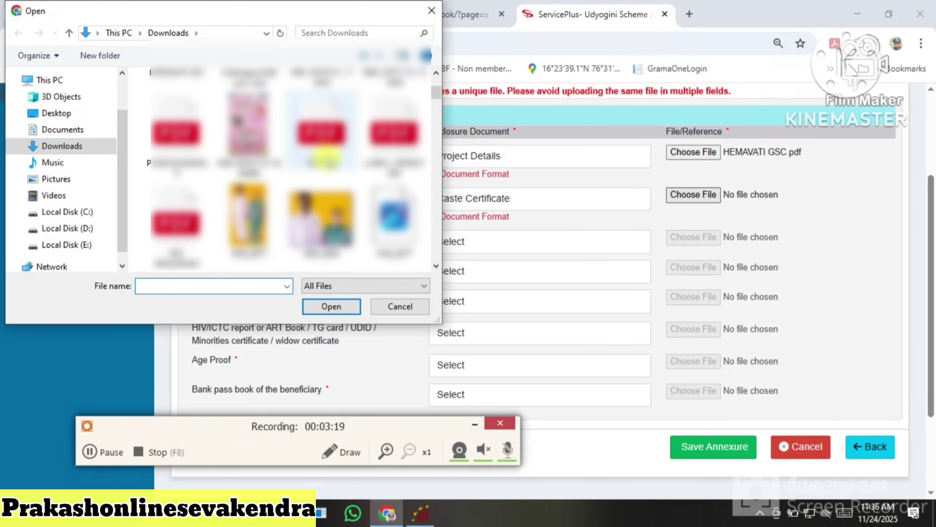
double_click(325, 159)
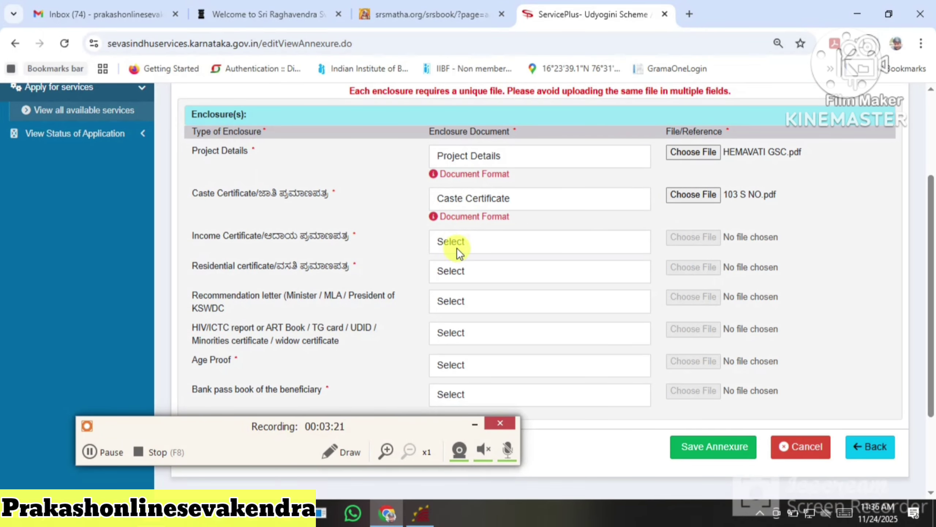
- Select Income Certificate as the document type and attach its PDF
click(452, 243)
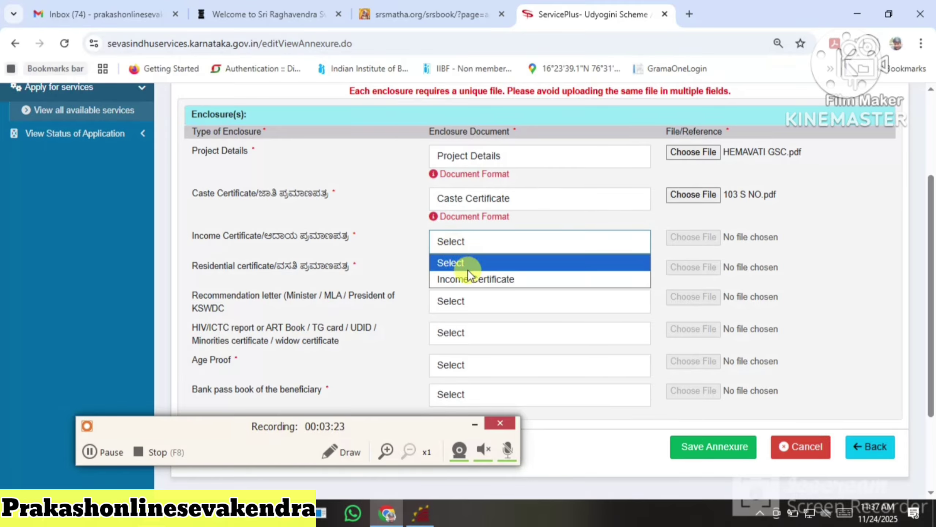
click(470, 279)
click(707, 237)
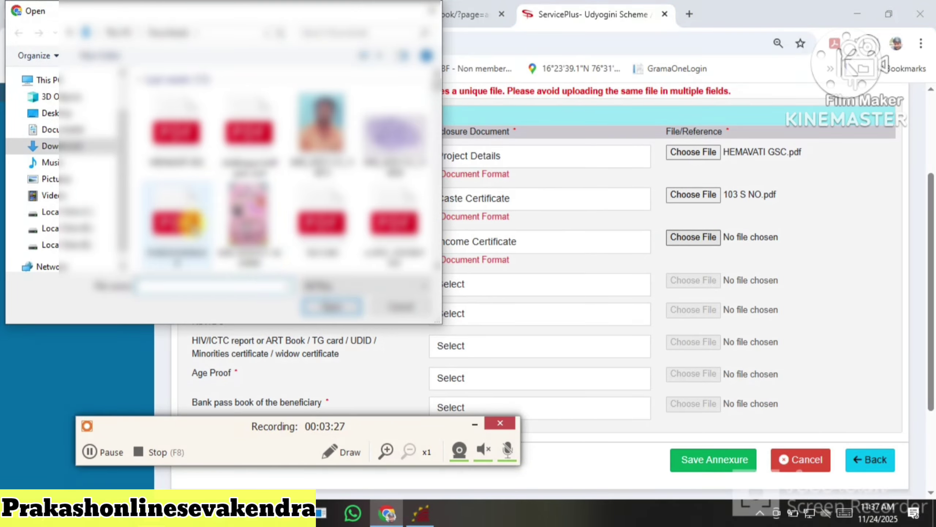
double_click(188, 218)
scroll(402, 245, down, 2)
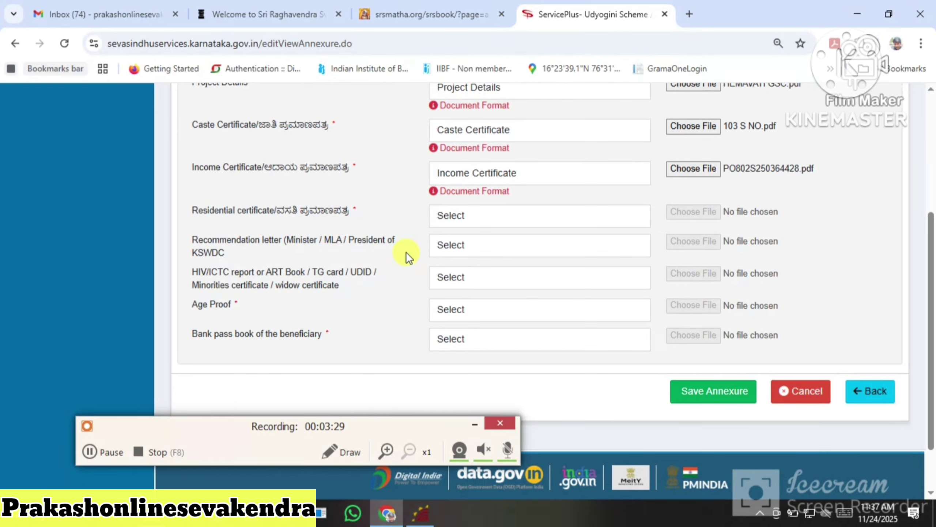
scroll(405, 252, up, 2)
drag(332, 432, 327, 481)
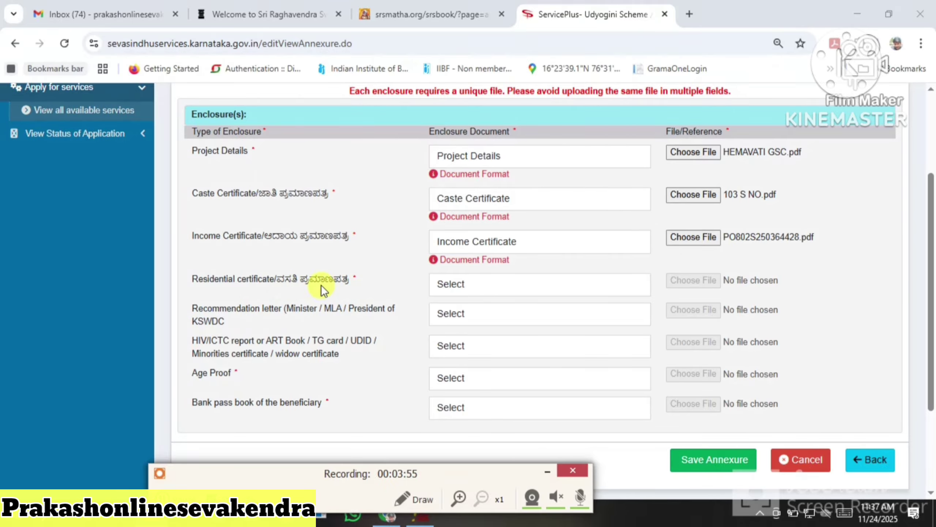
- Attach GSC YEDALBHAVI.pdf as the Residential certificate enclosure
click(457, 289)
click(467, 319)
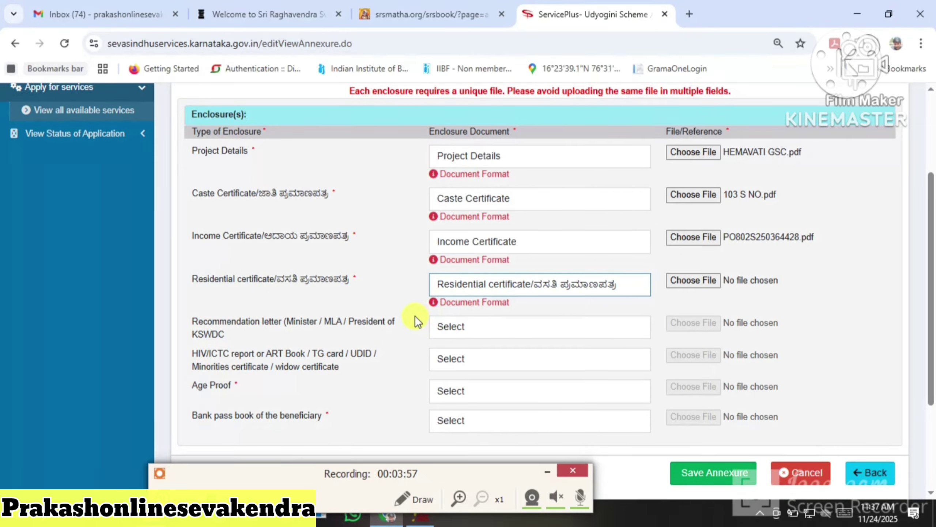
click(688, 279)
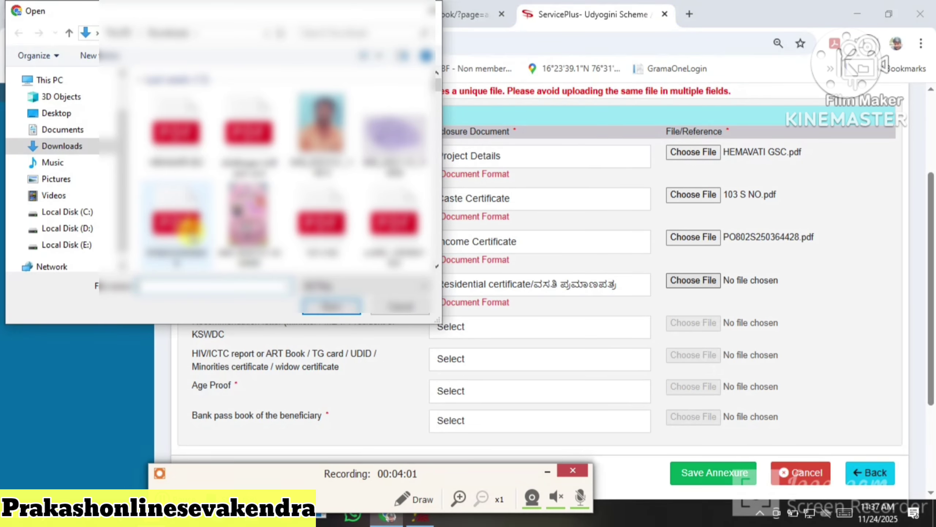
double_click(195, 229)
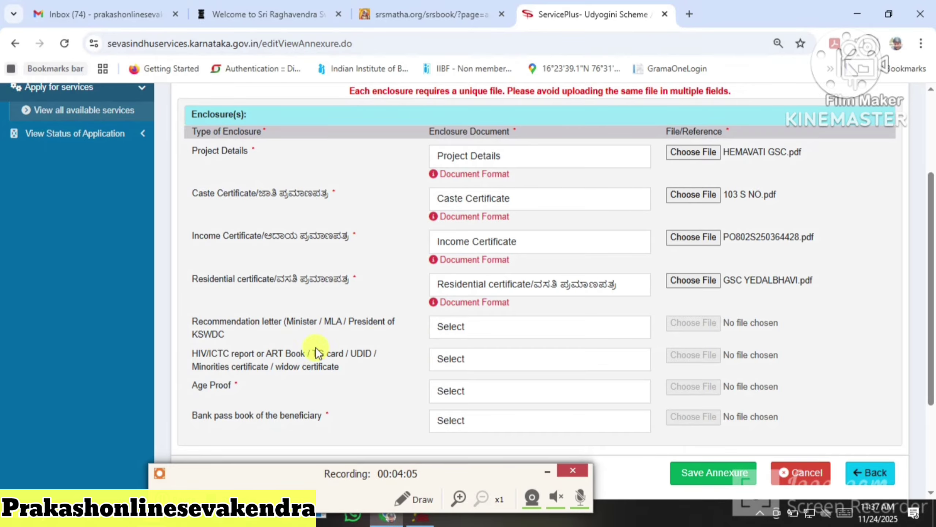
- Leave the Recommendation letter and HIV/ICTC enclosures unselected after viewing their options
click(467, 325)
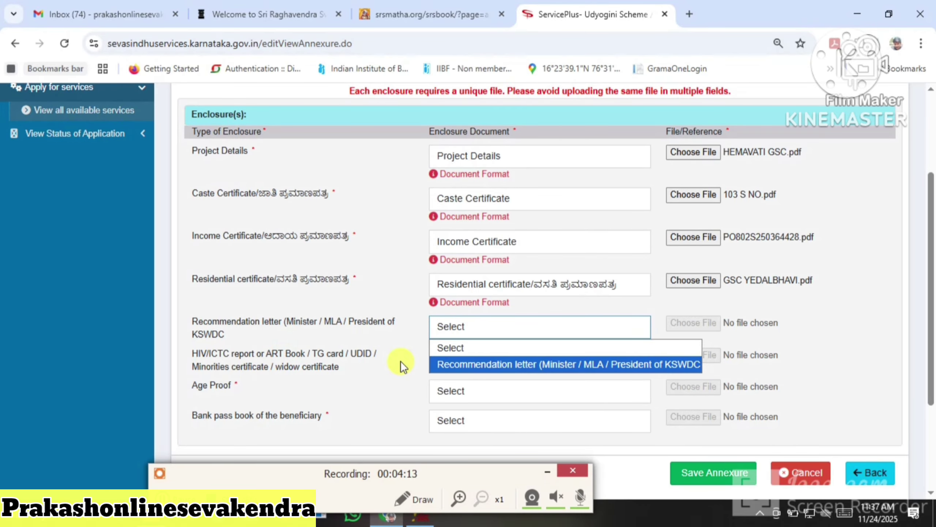
click(219, 360)
click(466, 358)
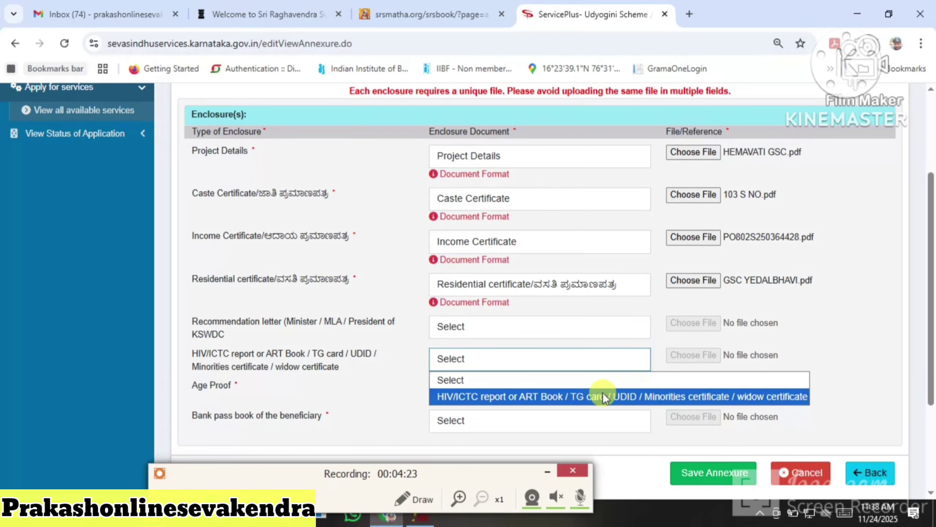
click(395, 391)
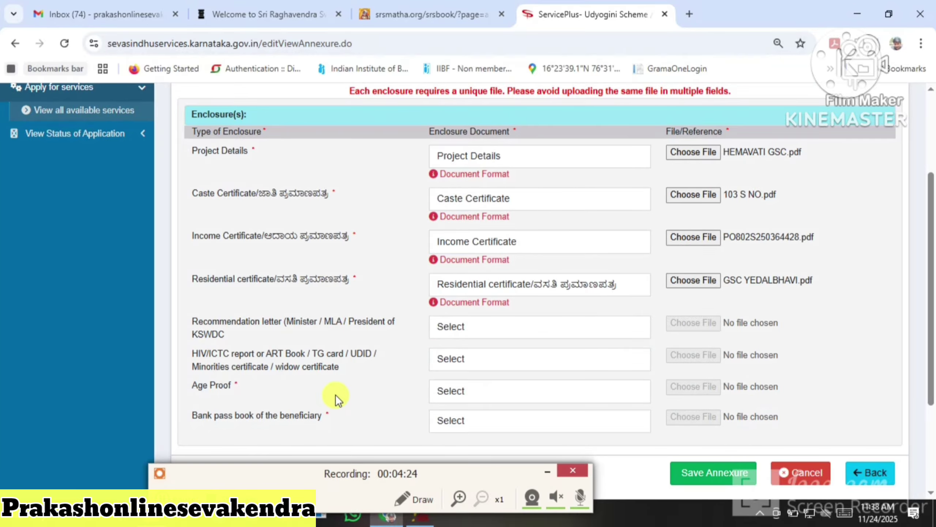
- Attach the PDF as the 'Bank pass book of the beneficiary' enclosure
click(466, 421)
scroll(494, 420, down, 4)
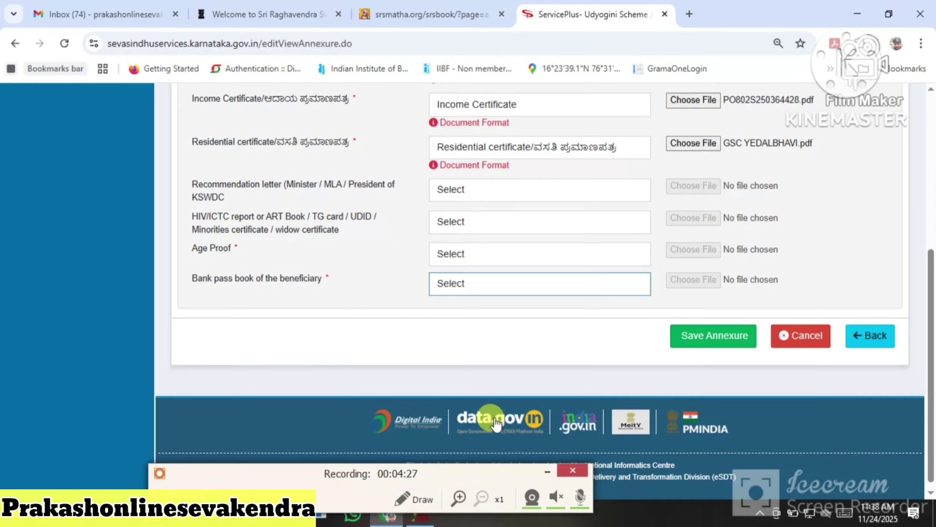
click(464, 288)
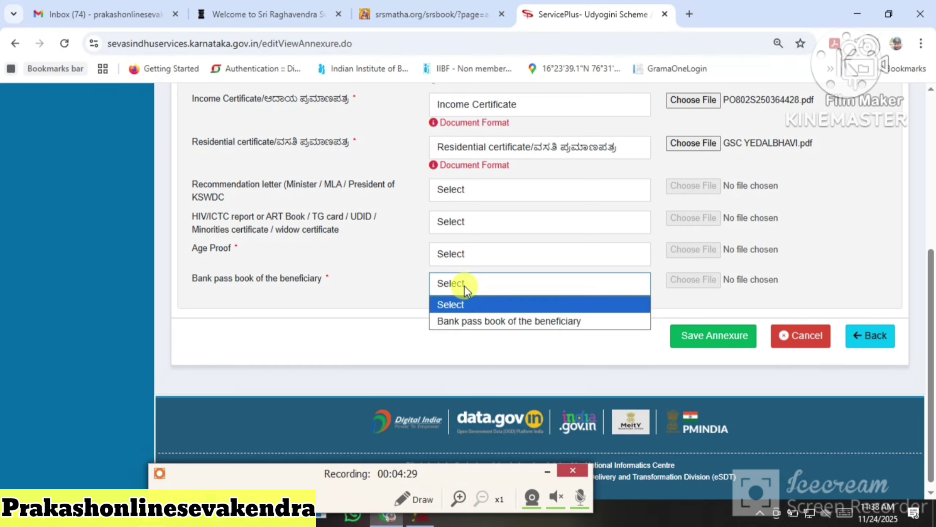
click(483, 321)
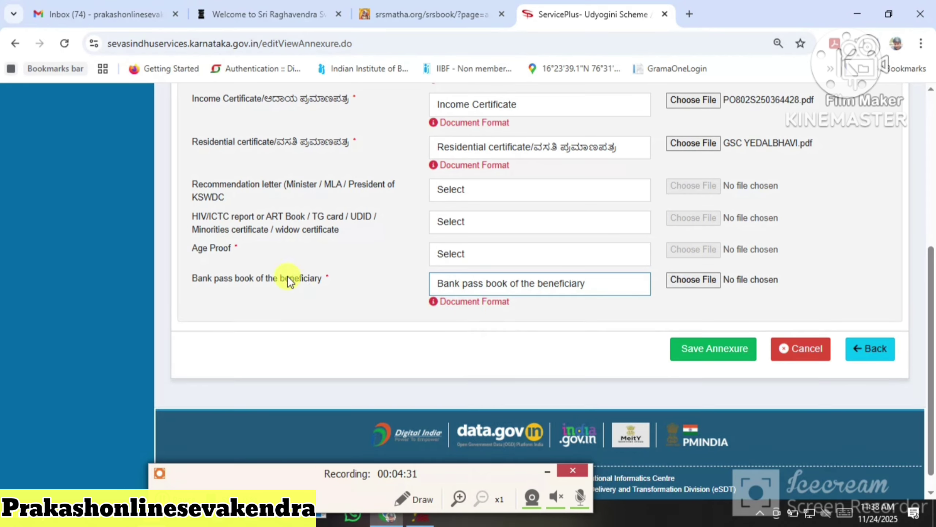
click(686, 280)
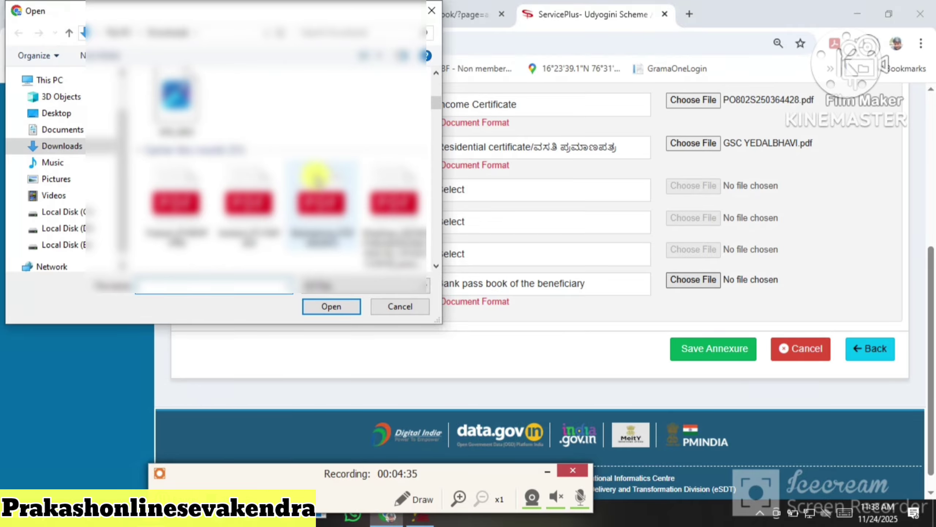
double_click(246, 208)
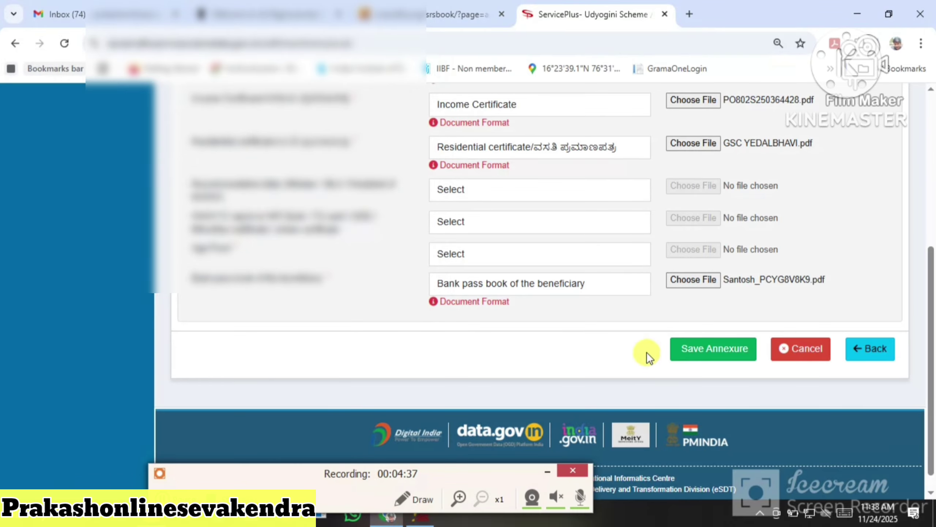
- Save Annexure, then scroll the summary to check all six listed enclosures
click(699, 352)
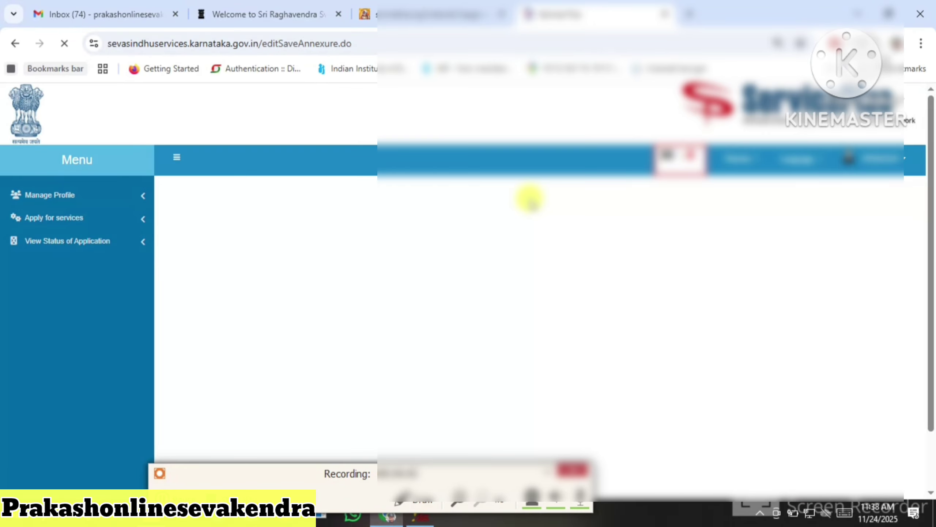
scroll(364, 245, down, 5)
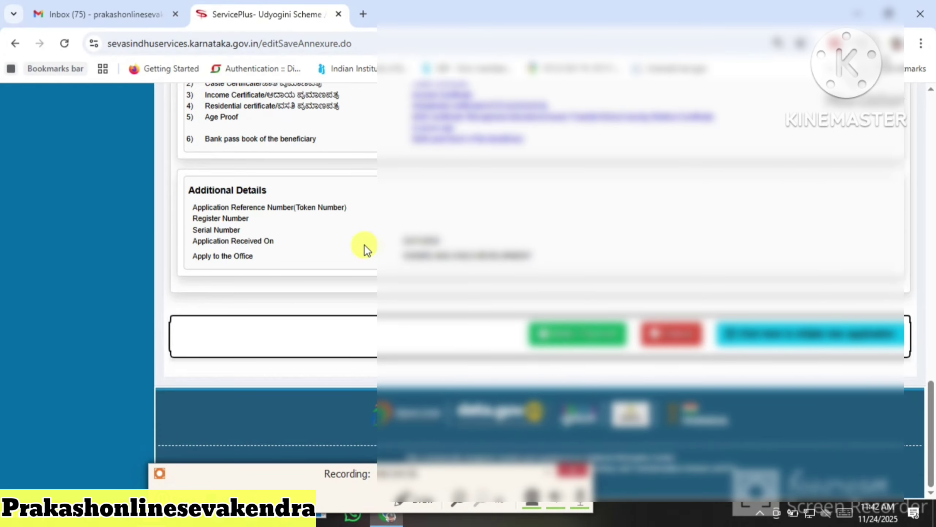
scroll(288, 157, up, 10)
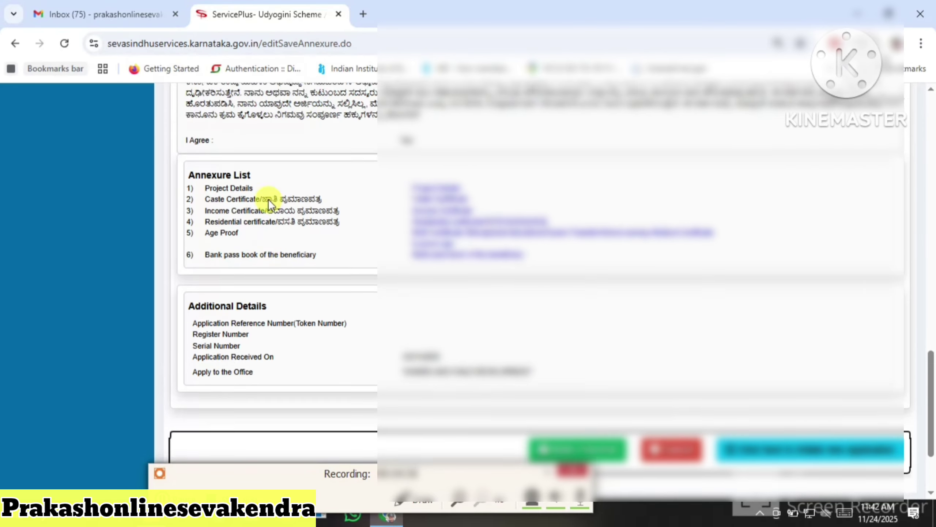
scroll(331, 235, up, 15)
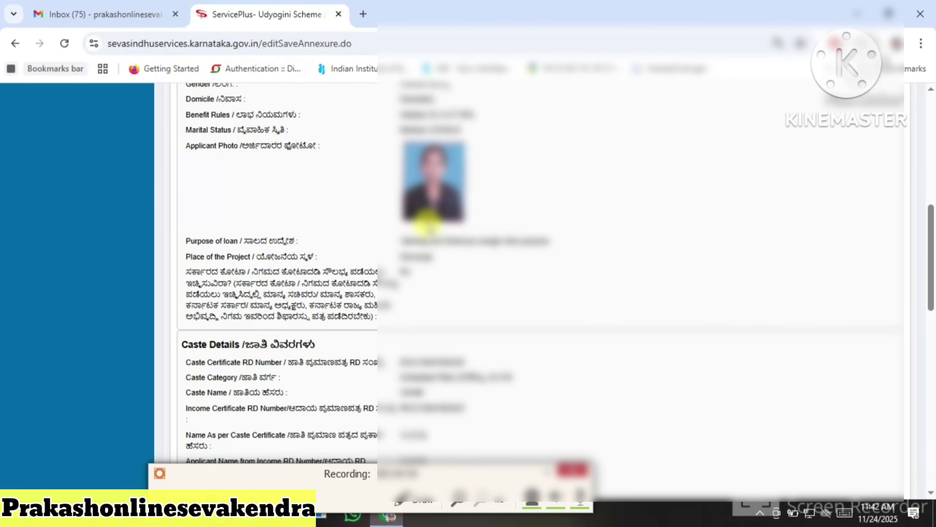
scroll(478, 295, down, 10)
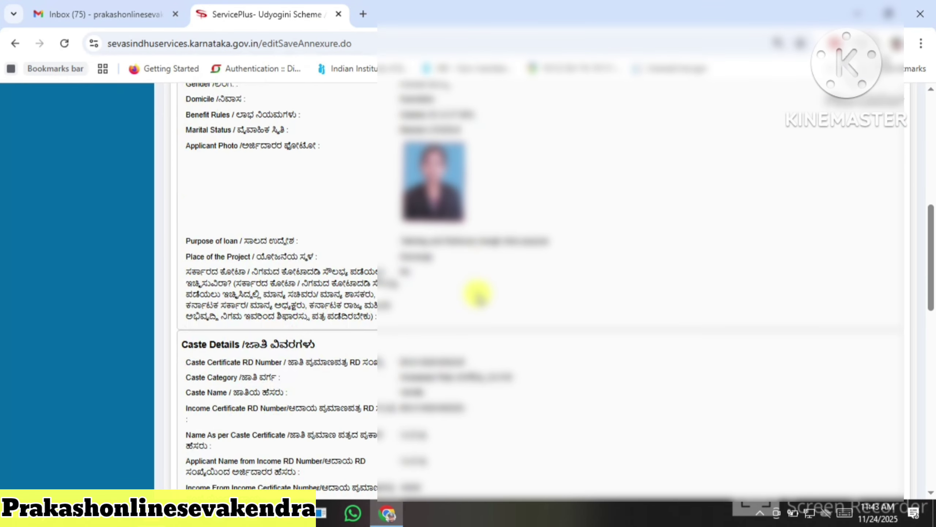
scroll(477, 296, down, 8)
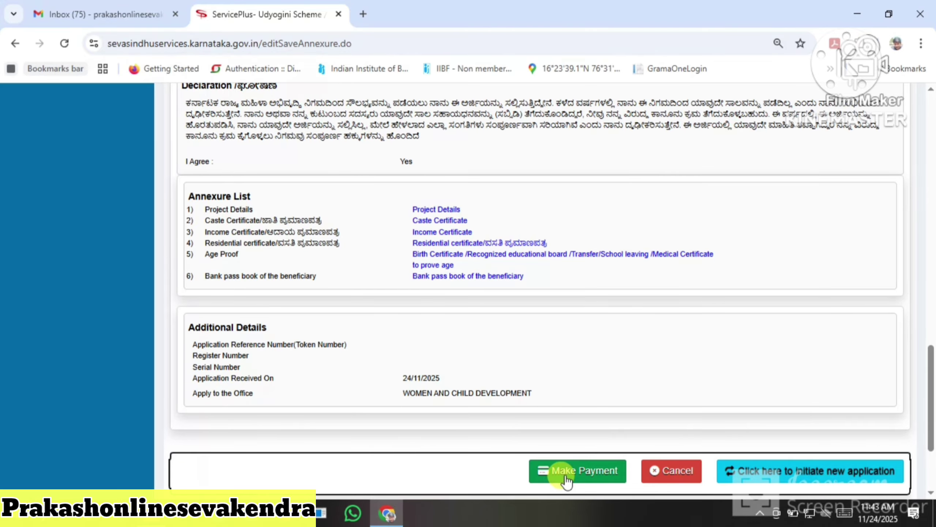
- Go to Make Payment to see the BLS Wallet mode and the Rs. 25 total
click(566, 478)
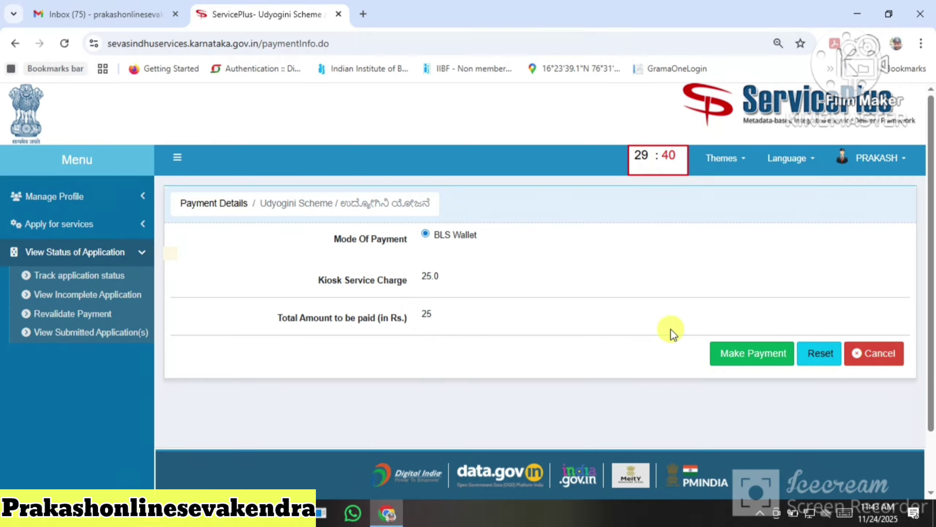
- Pay via BLS Wallet, dismiss the crop insurance notice, and bring up the GramaOne sign-in form
click(741, 353)
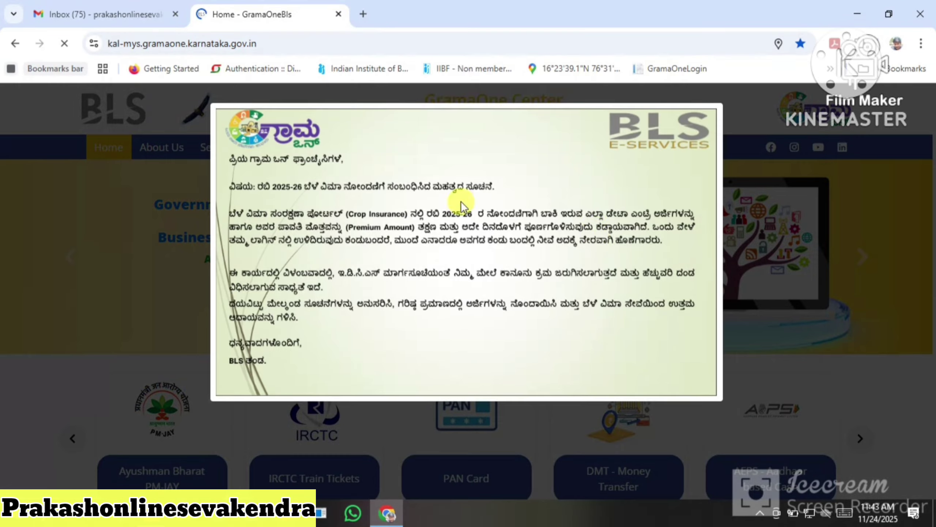
click(773, 279)
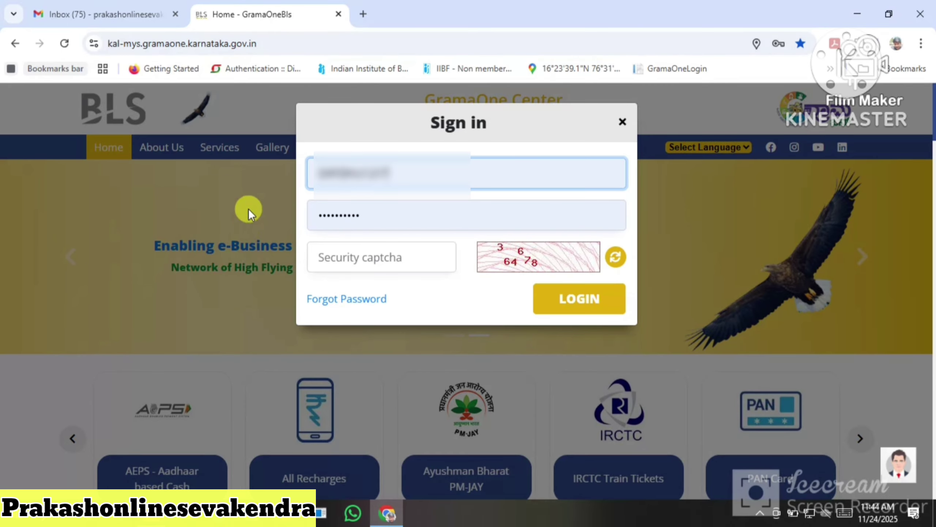
click(370, 140)
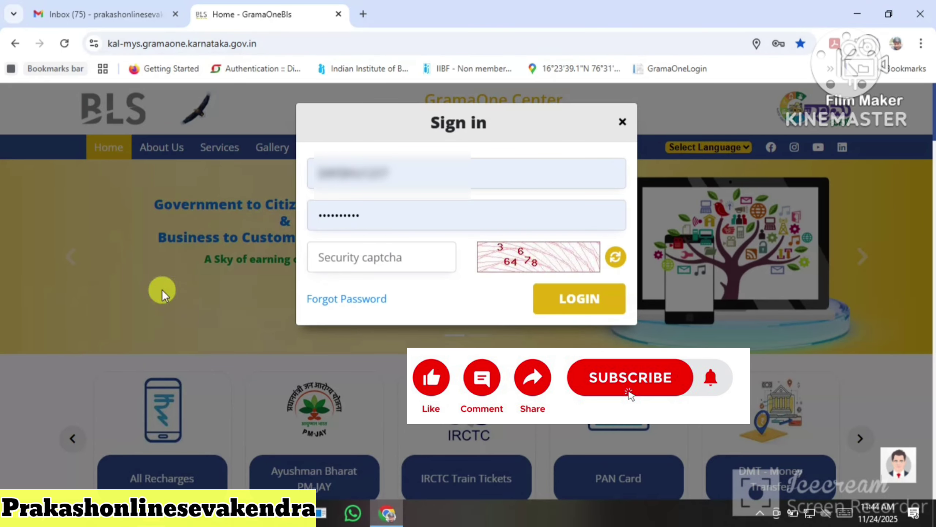
mouse_move(586, 462)
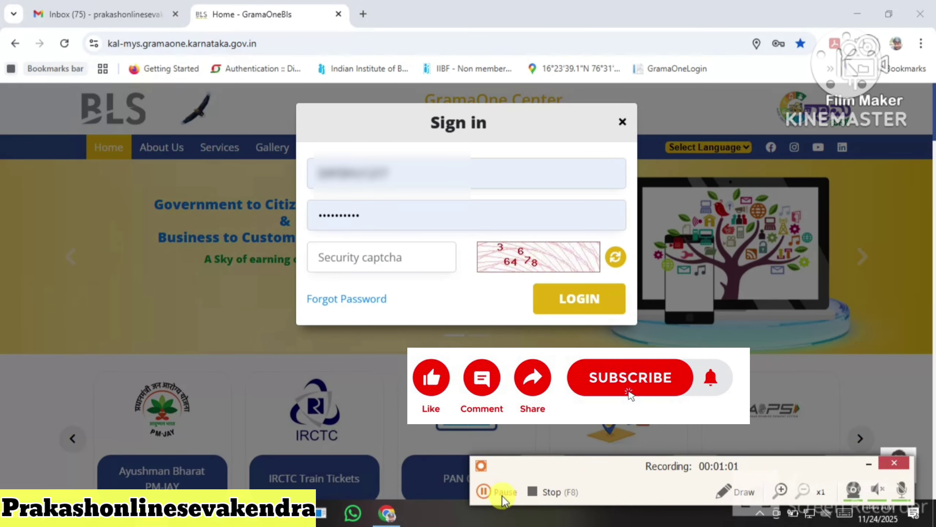
click(491, 491)
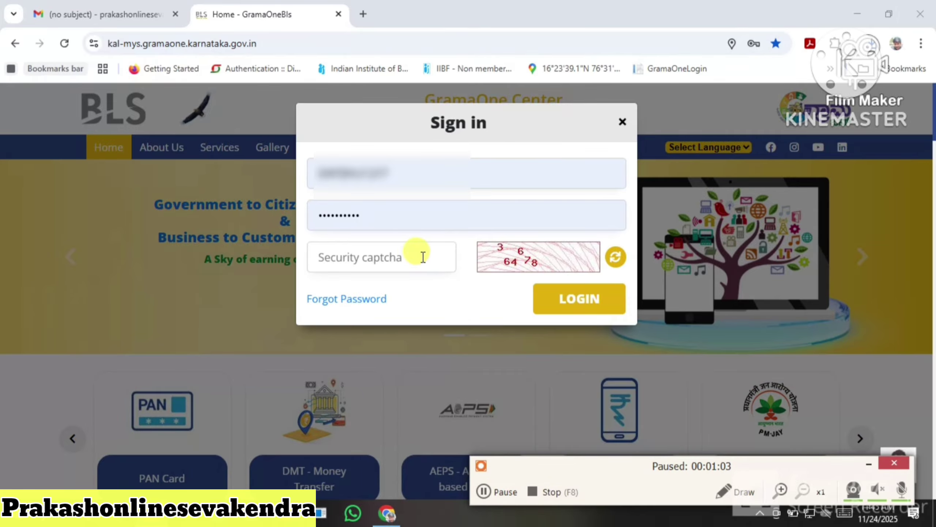